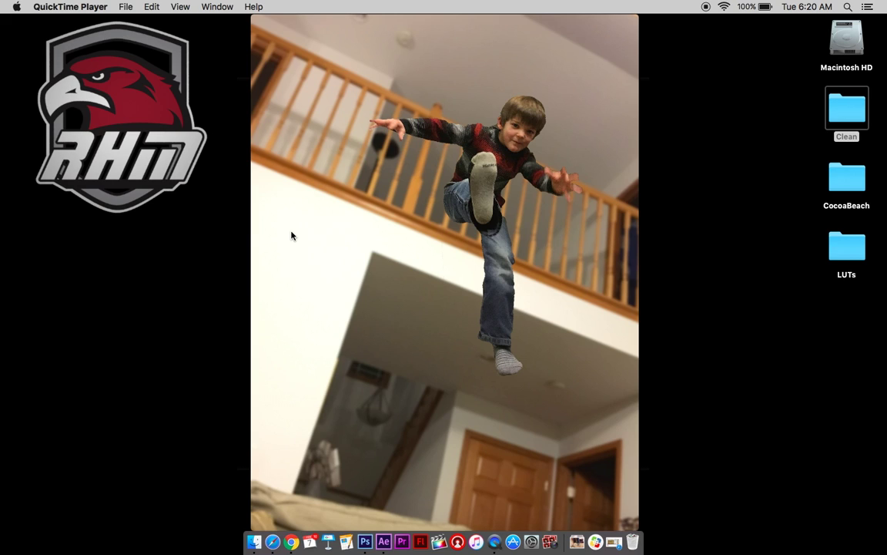
# Play the Jump (Converted).mov preview, replay it, and pause with the boy mid-air
pyautogui.moveTo(291, 235)
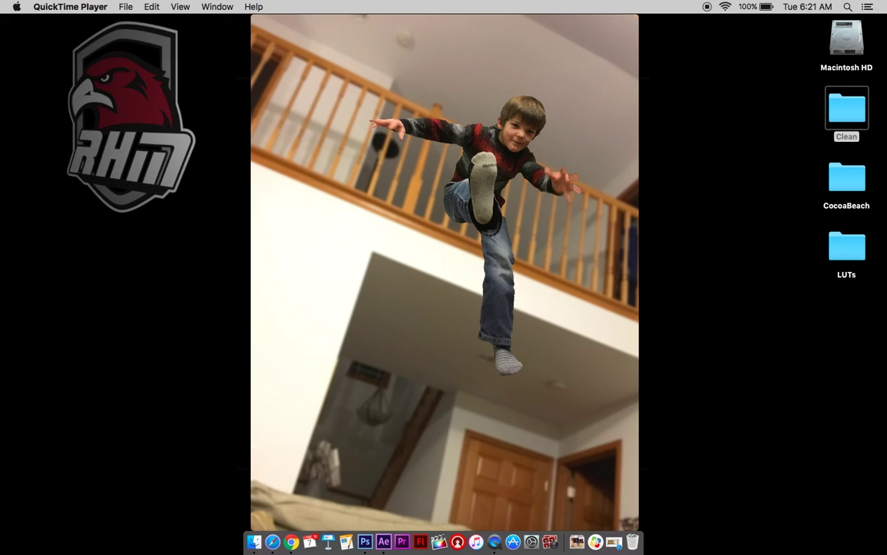
pyautogui.moveTo(305, 322)
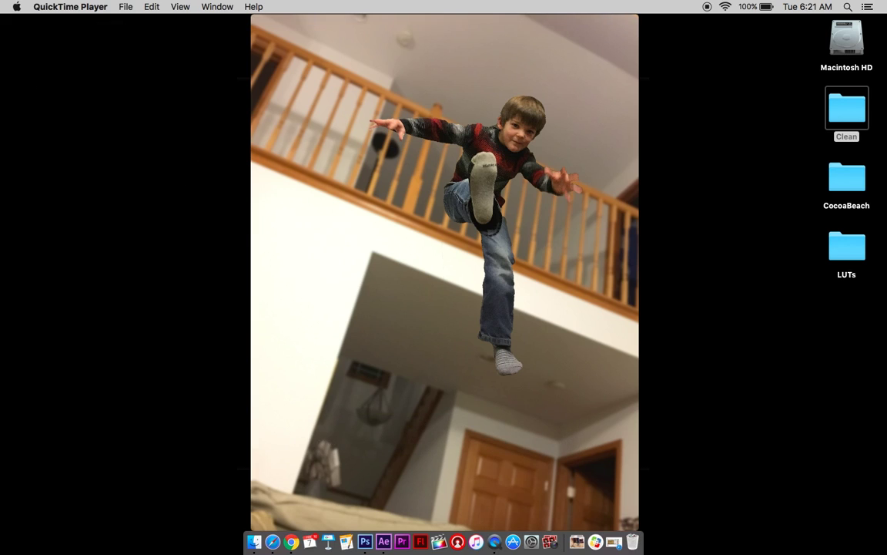
pyautogui.moveTo(420, 385)
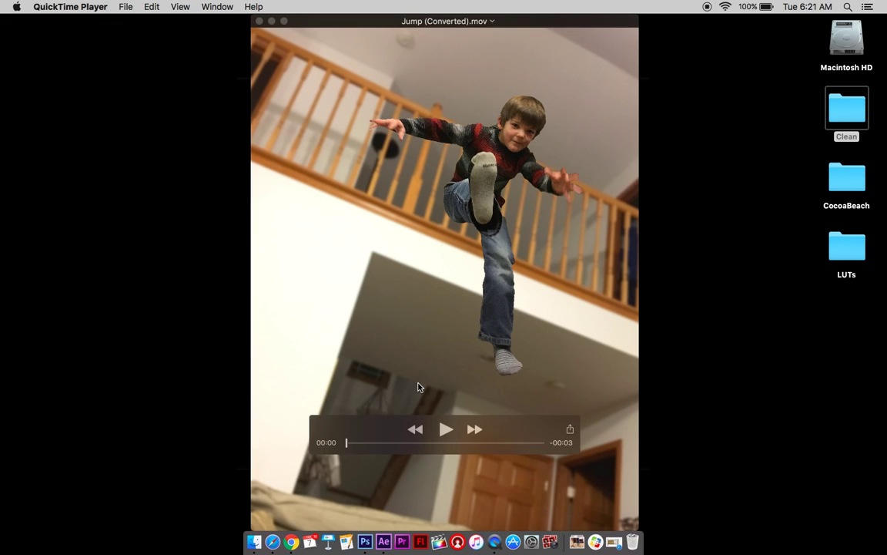
pyautogui.click(446, 431)
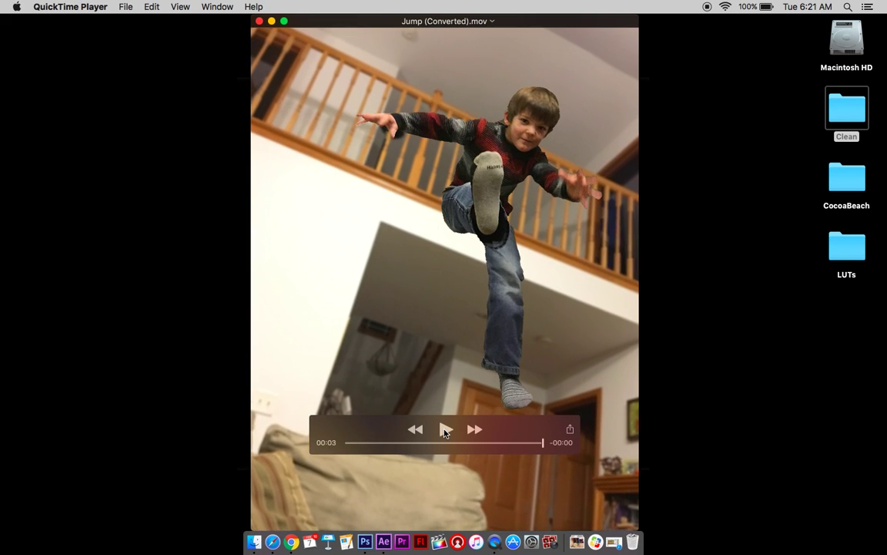
pyautogui.click(445, 429)
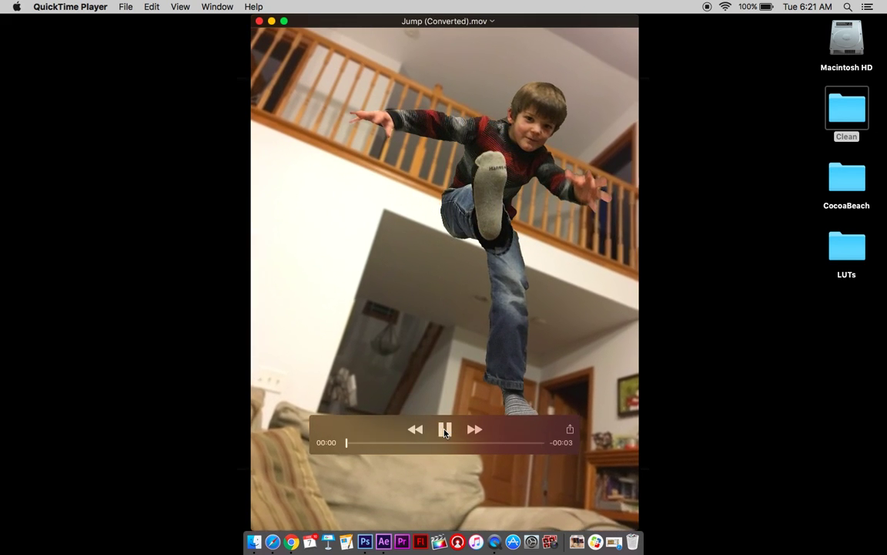
pyautogui.click(444, 430)
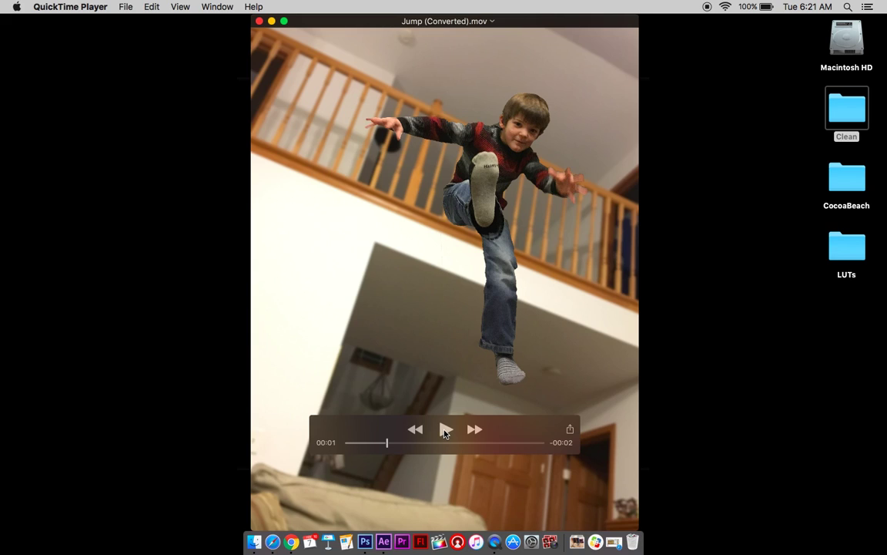
# In Photoshop's Jump.psd, hide every layer except the lower IMG_2787 cut-out boy
pyautogui.click(367, 543)
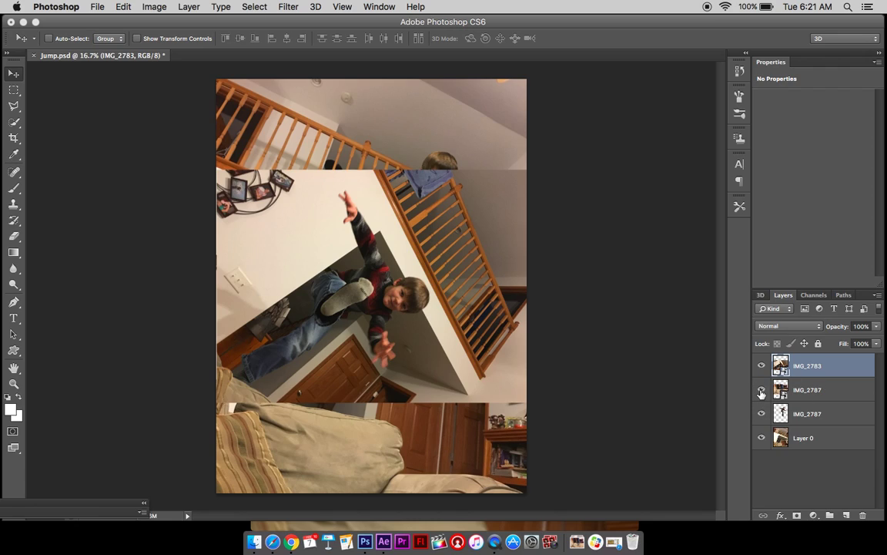
pyautogui.moveTo(761, 392); pyautogui.dragTo(761, 443)
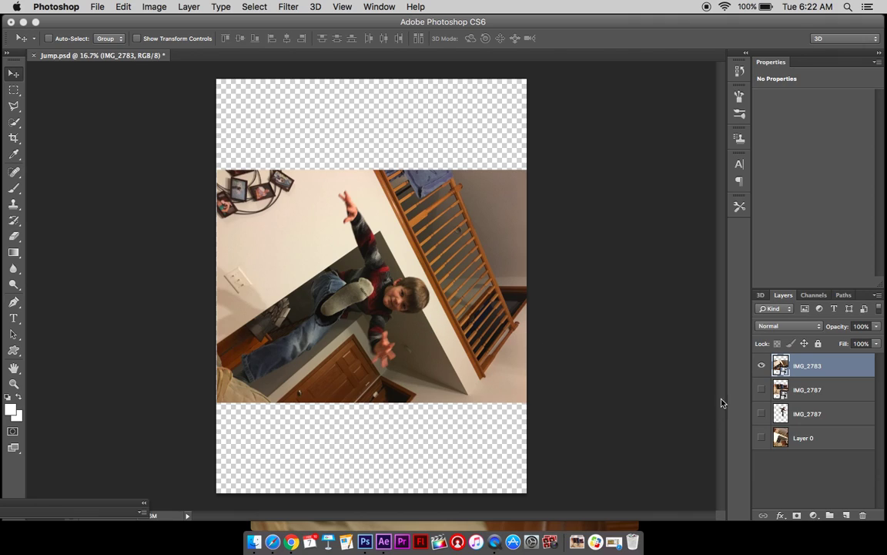
pyautogui.click(762, 390)
pyautogui.click(762, 365)
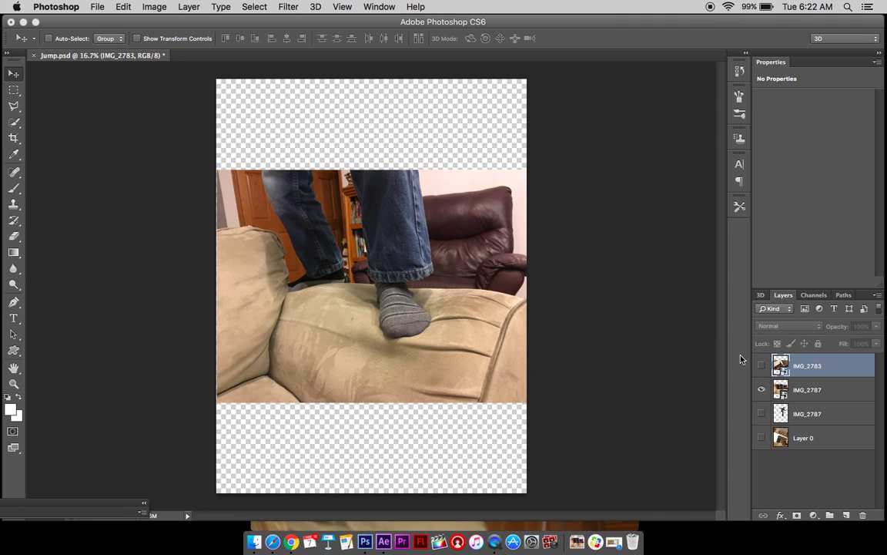
pyautogui.click(762, 366)
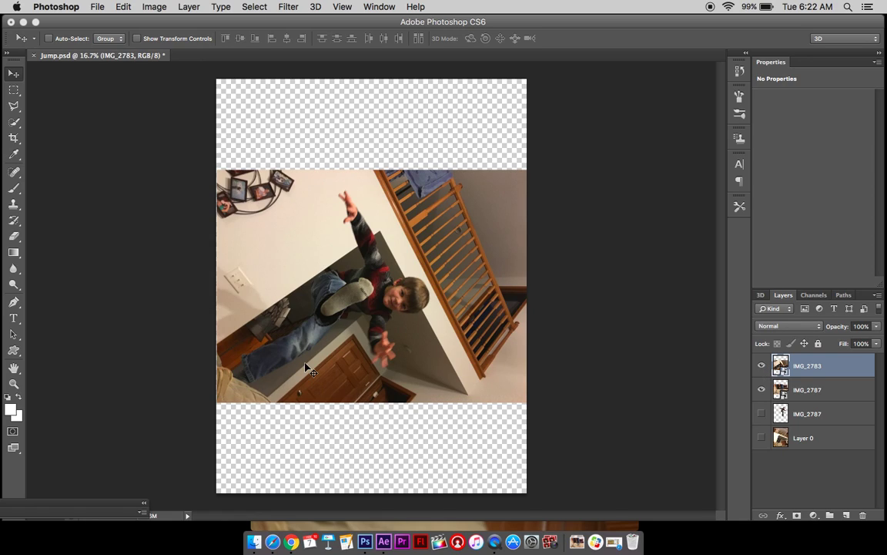
pyautogui.click(762, 366)
pyautogui.click(762, 390)
# Show the cut-out boy and the Layer 0 balcony background, briefly checking the background alone
pyautogui.click(762, 414)
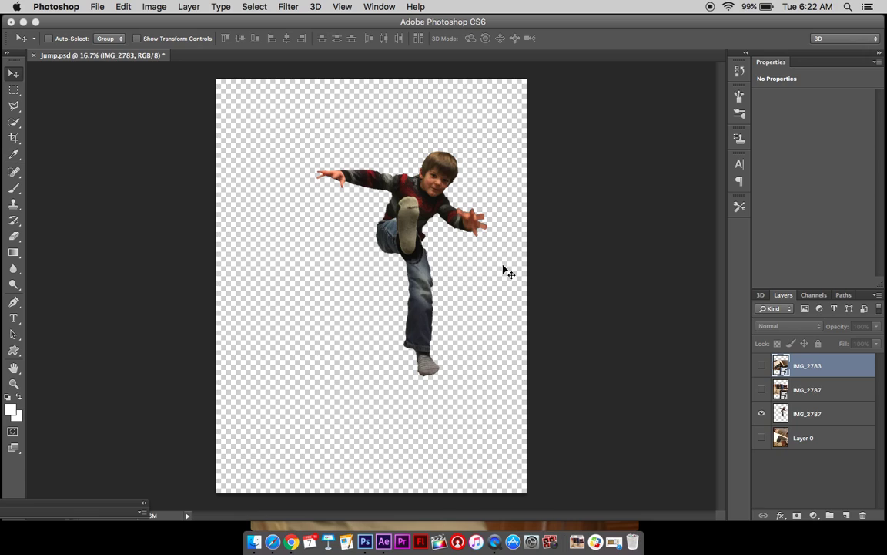
pyautogui.click(762, 437)
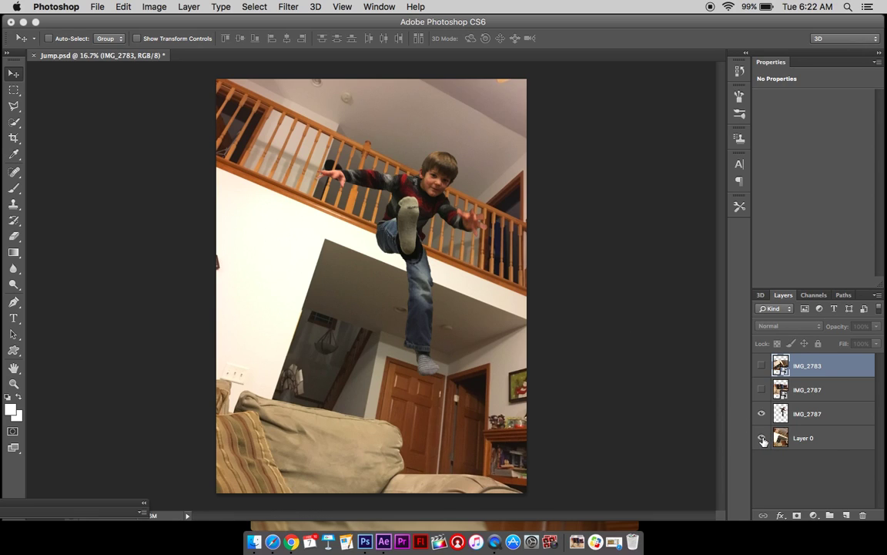
pyautogui.click(761, 414)
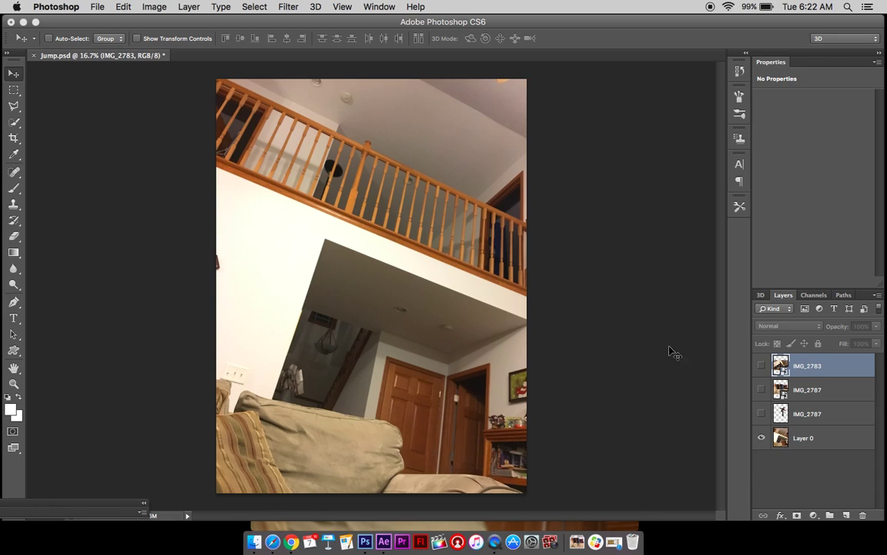
pyautogui.click(762, 414)
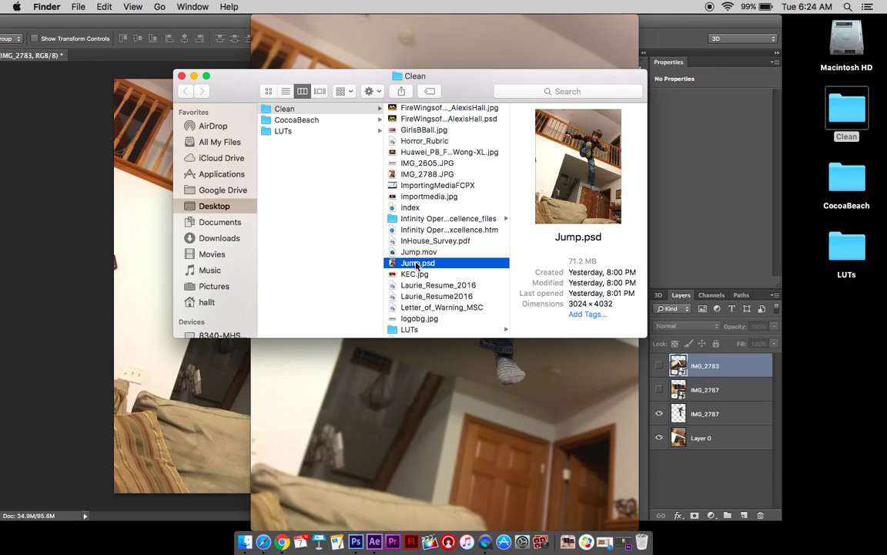
# Open Jump.psd from the Clean folder with Adobe After Effects CS6
pyautogui.rightClick(417, 266)
pyautogui.moveTo(463, 280)
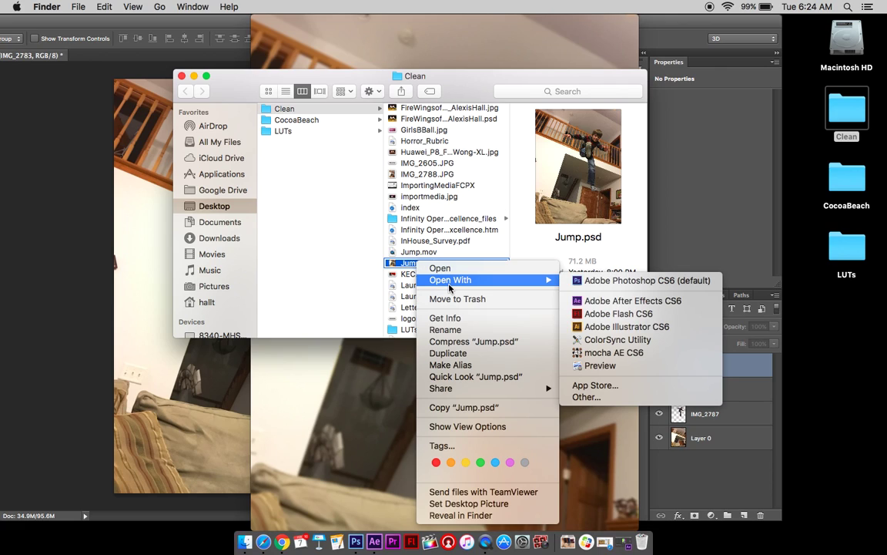
pyautogui.click(623, 301)
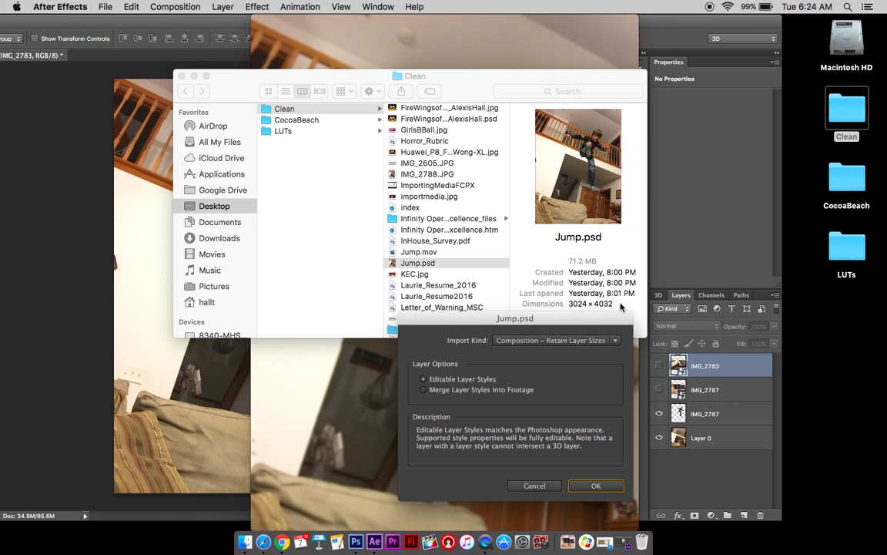
# Import Jump.psd as Composition – Retain Layer Sizes
pyautogui.moveTo(539, 318); pyautogui.dragTo(416, 156)
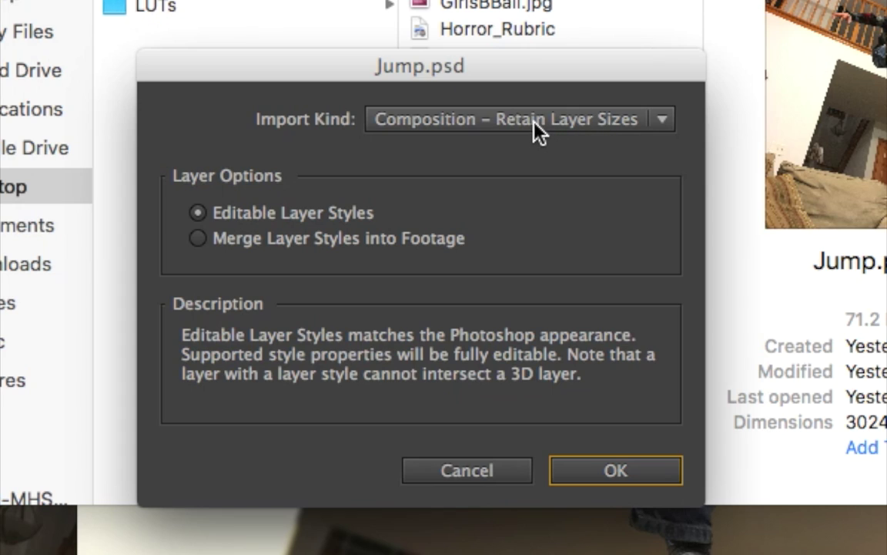
pyautogui.click(444, 123)
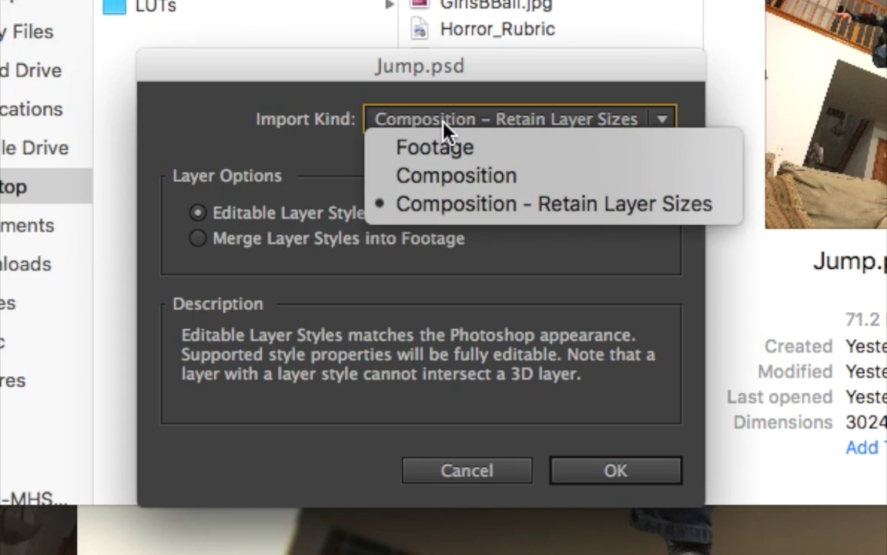
pyautogui.click(455, 150)
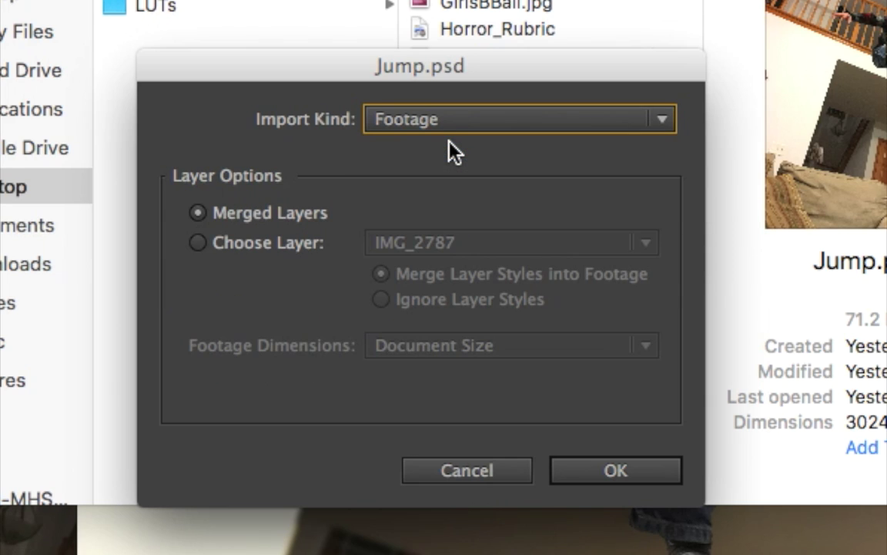
pyautogui.click(468, 128)
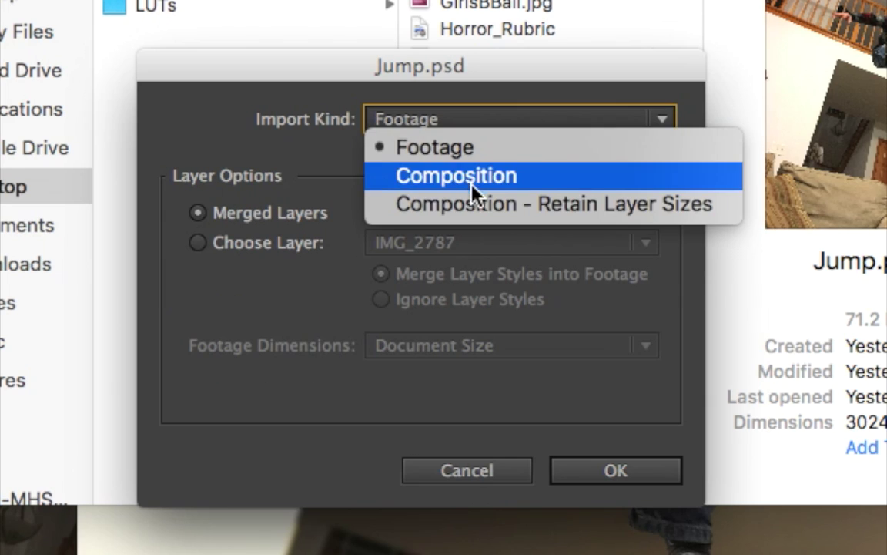
pyautogui.click(477, 205)
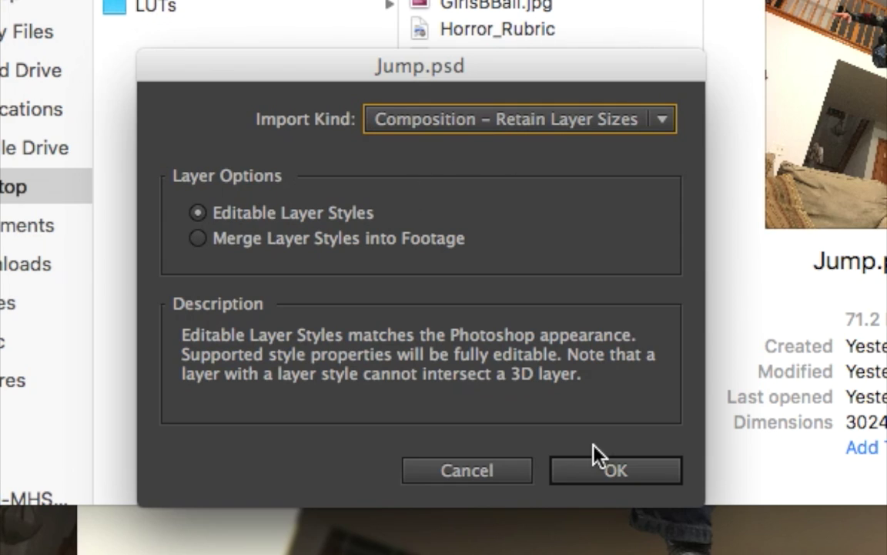
pyautogui.click(633, 475)
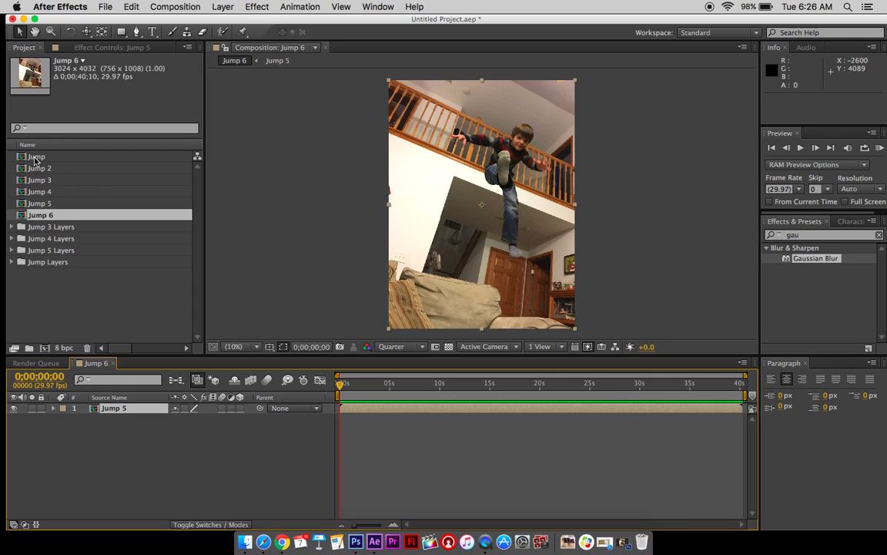
# Open the Jump 5 precomp and toggle IMG_2787 and Layer 0 visibility off and back on
pyautogui.doubleClick(93, 409)
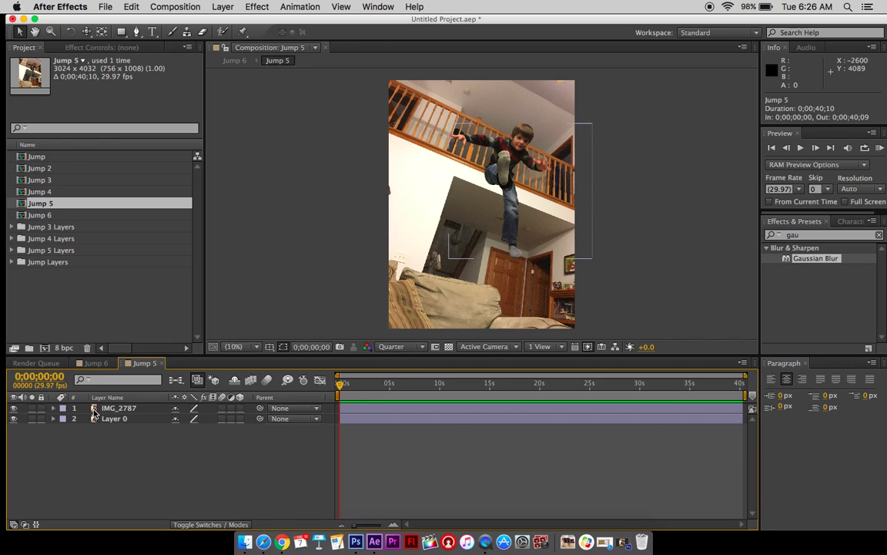
pyautogui.click(13, 408)
pyautogui.click(13, 408)
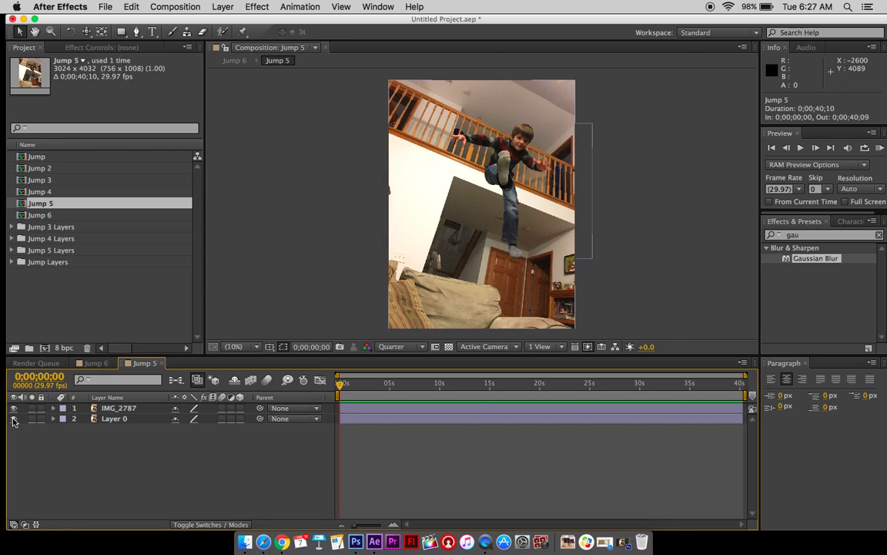
pyautogui.click(13, 418)
pyautogui.click(13, 418)
# Make IMG_2787 and Layer 0 3D layers, and pull the boy toward the camera
pyautogui.click(239, 408)
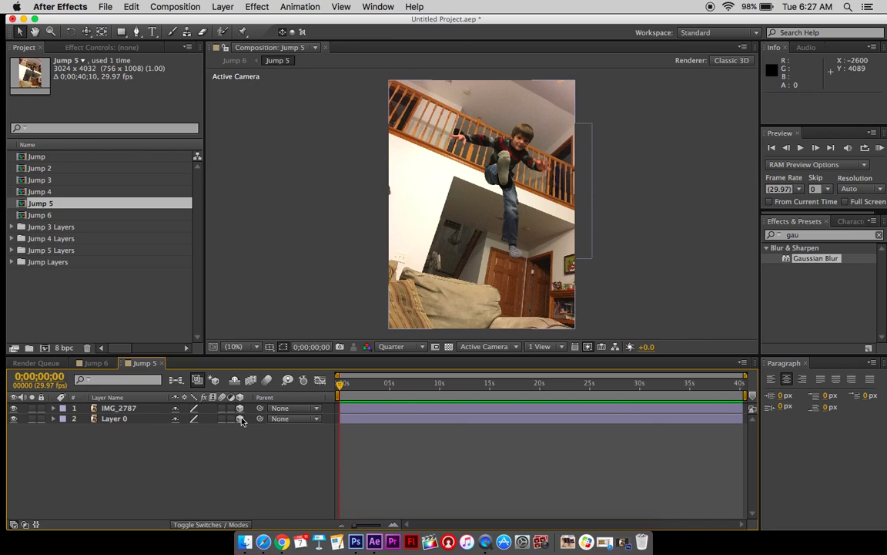
pyautogui.click(239, 418)
pyautogui.click(120, 408)
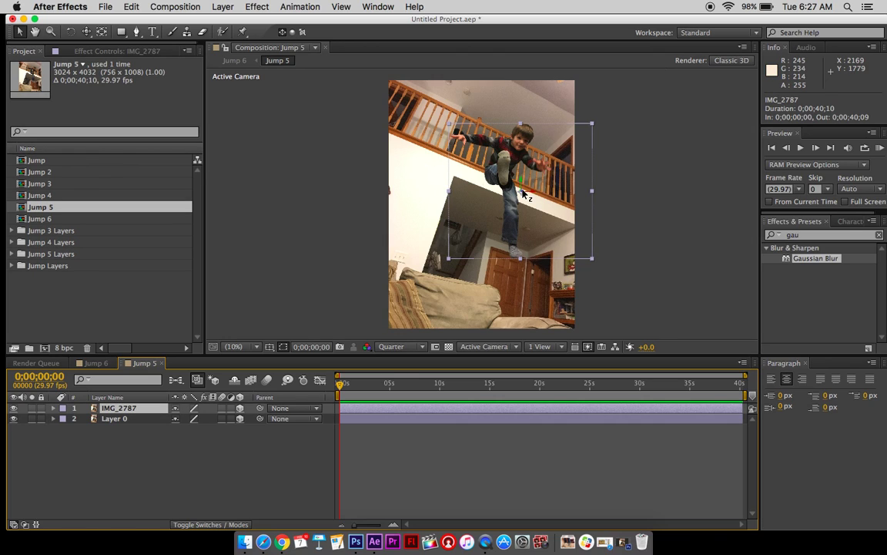
pyautogui.moveTo(522, 194); pyautogui.dragTo(520, 161)
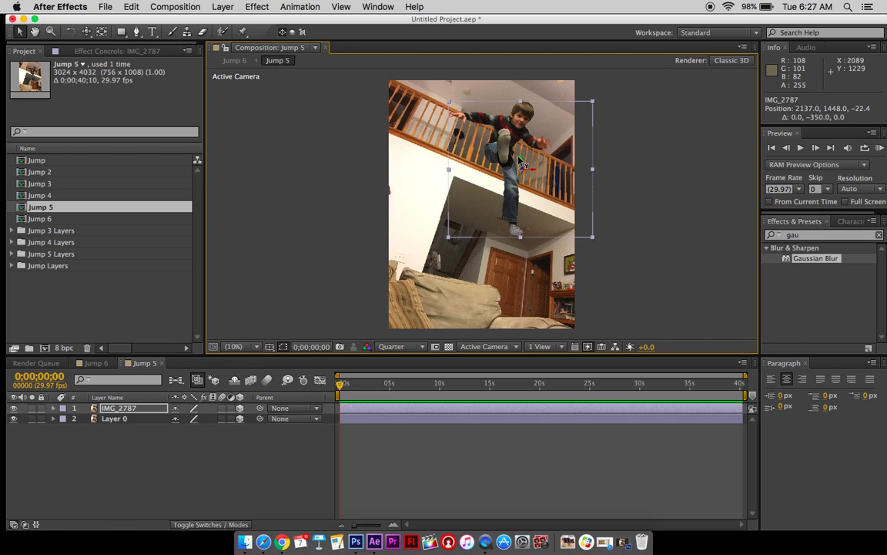
# Push Layer 0 back in depth and scale it to 138% to fill the frame
pyautogui.click(136, 418)
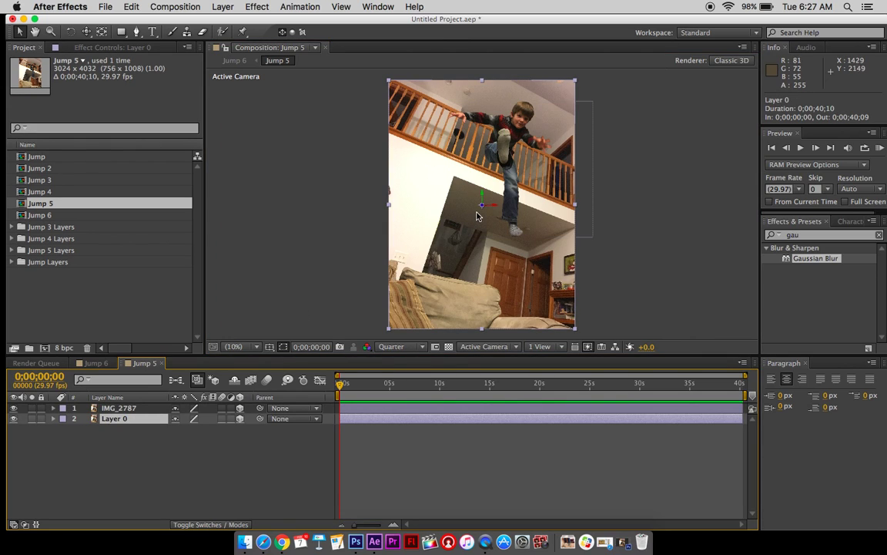
pyautogui.moveTo(484, 208); pyautogui.dragTo(398, 208)
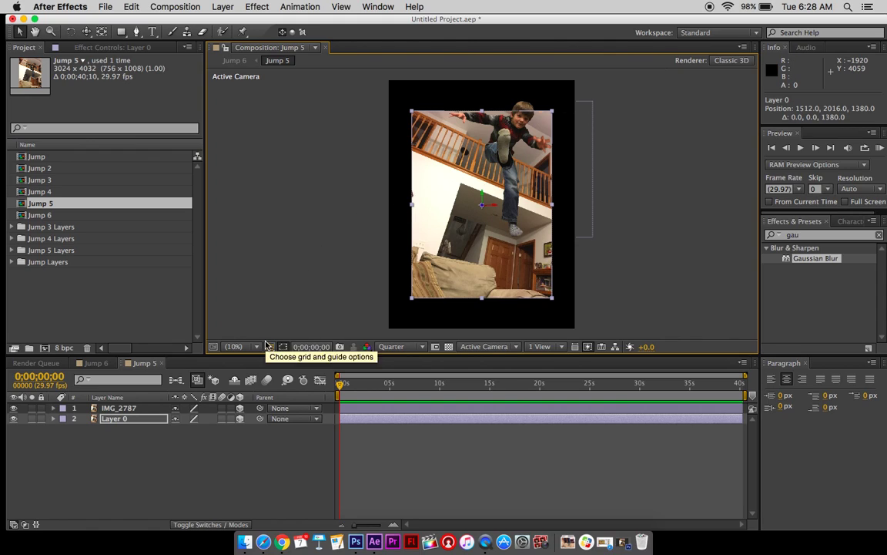
pyautogui.press('s')
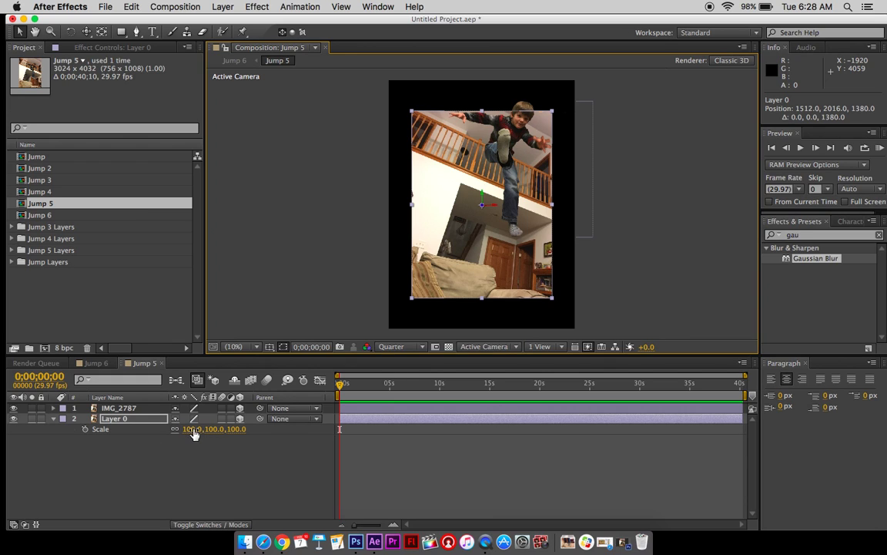
pyautogui.moveTo(189, 429); pyautogui.dragTo(217, 429)
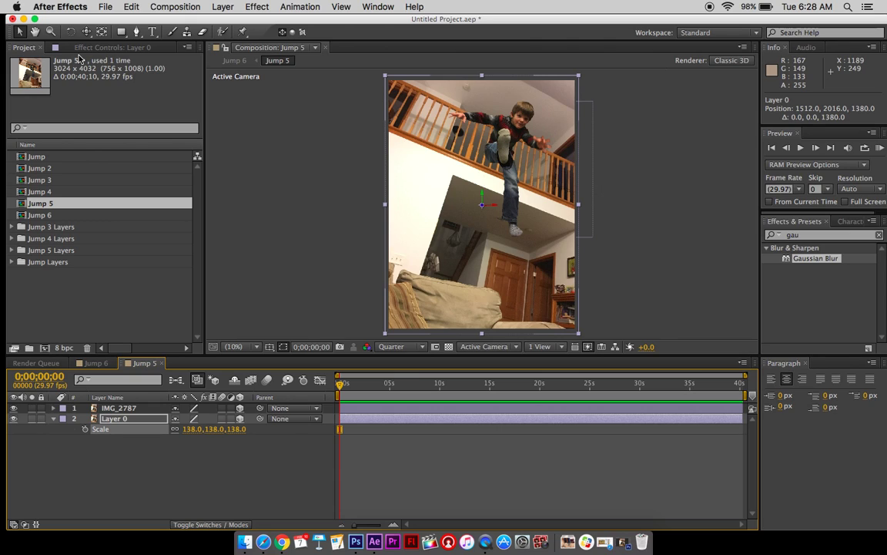
# Add a new Camera 1 layer to the Jump 5 composition via Layer > New > Camera
pyautogui.click(222, 7)
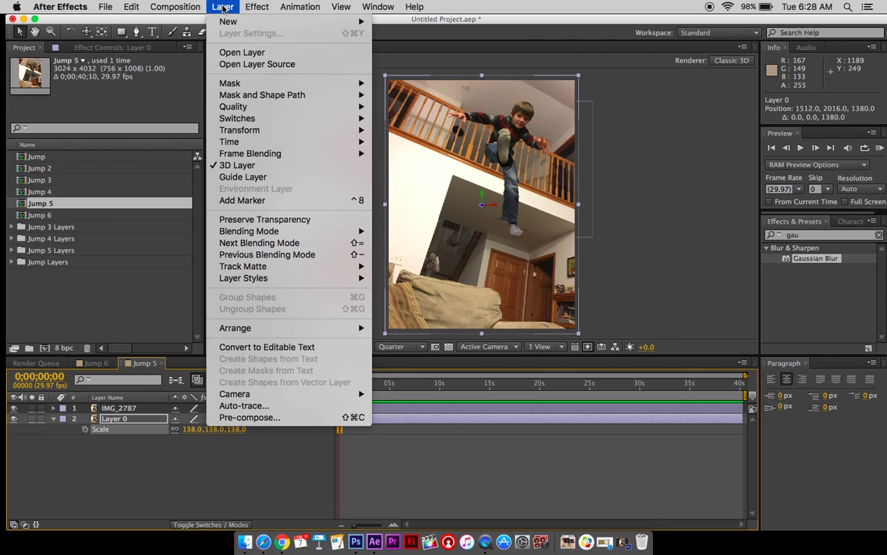
pyautogui.moveTo(231, 22)
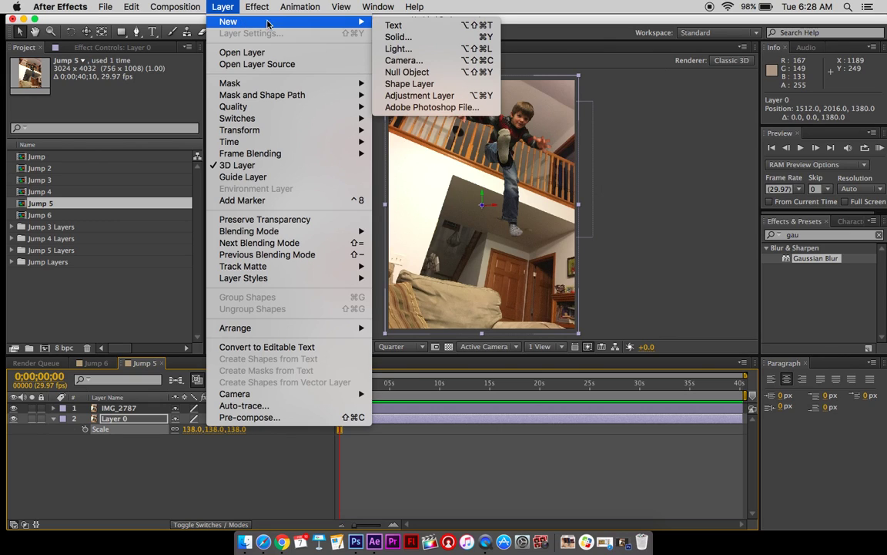
pyautogui.click(402, 60)
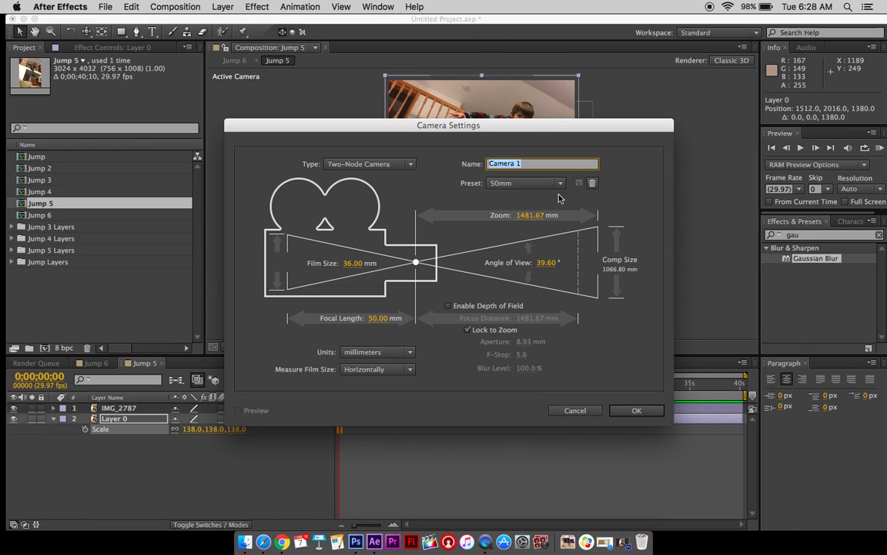
pyautogui.click(636, 410)
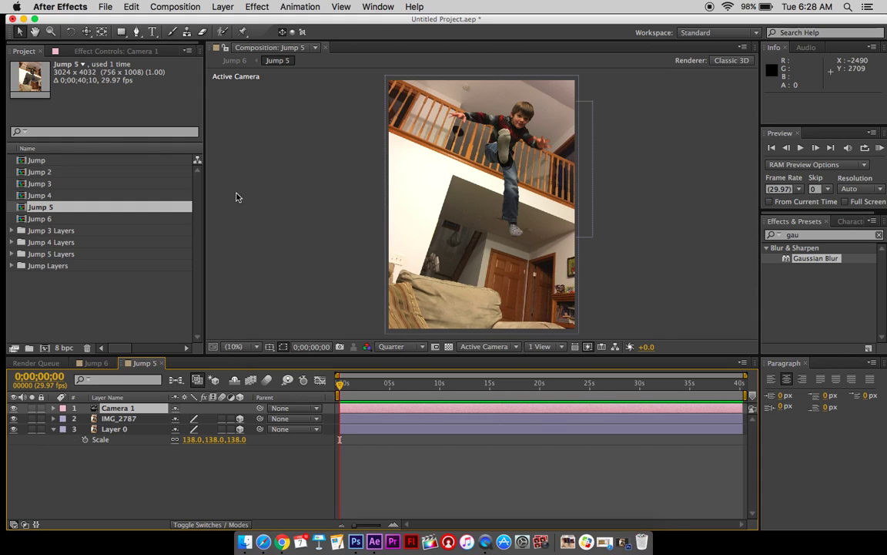
# Try orbiting the camera, undo the orbit, and select IMG_2787
pyautogui.click(88, 31)
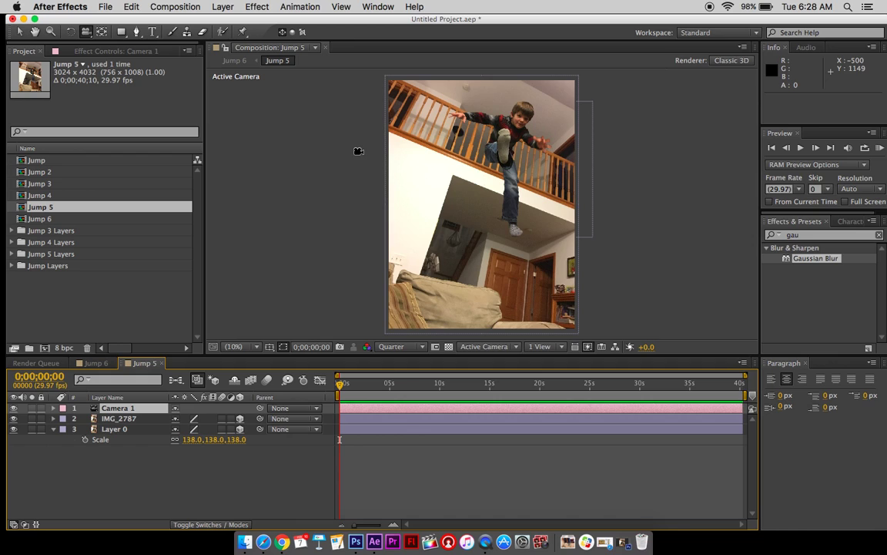
pyautogui.moveTo(430, 199); pyautogui.dragTo(465, 220)
pyautogui.press('super+z')
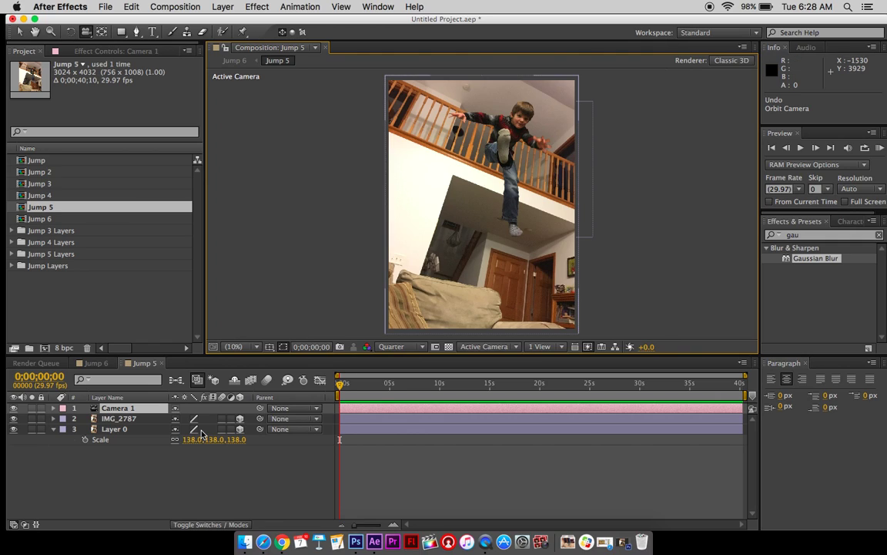
pyautogui.click(132, 418)
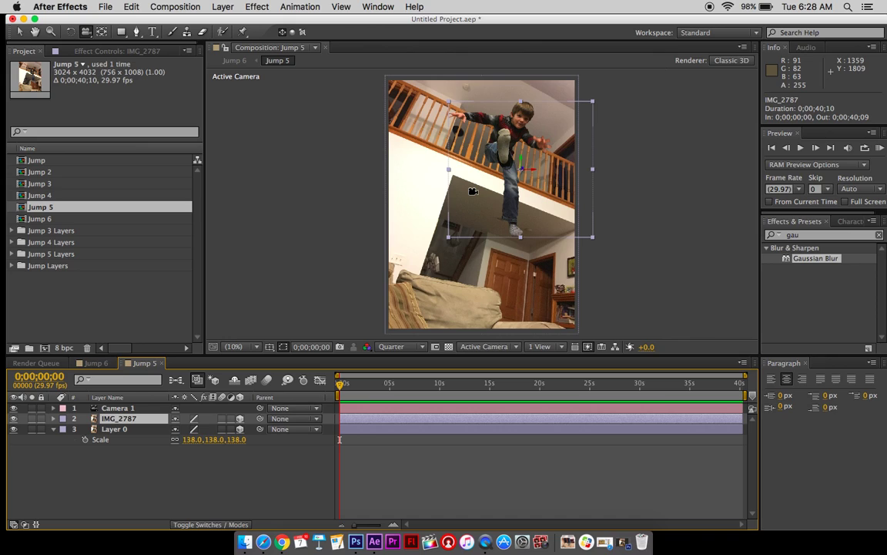
# With the Selection tool, move the boy layer deeper and higher in the frame
pyautogui.press('v')
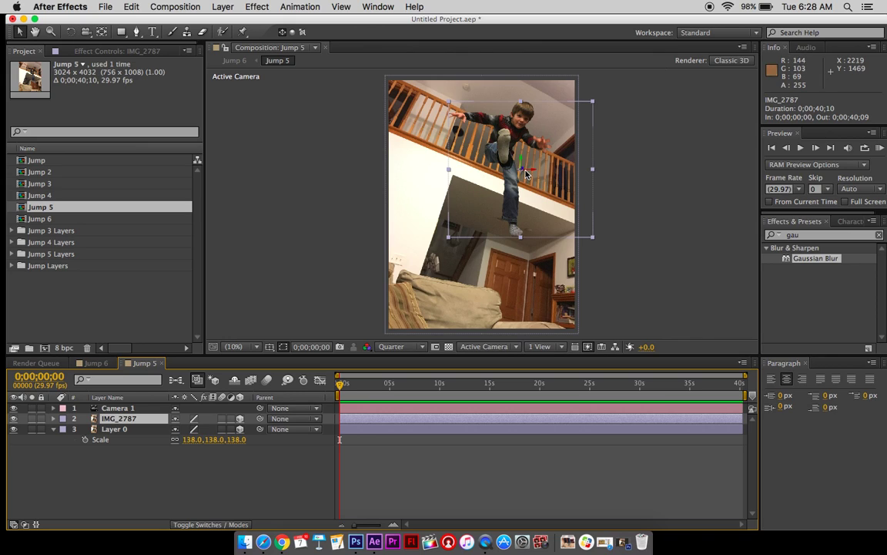
pyautogui.click(521, 173)
pyautogui.moveTo(521, 173); pyautogui.dragTo(449, 158)
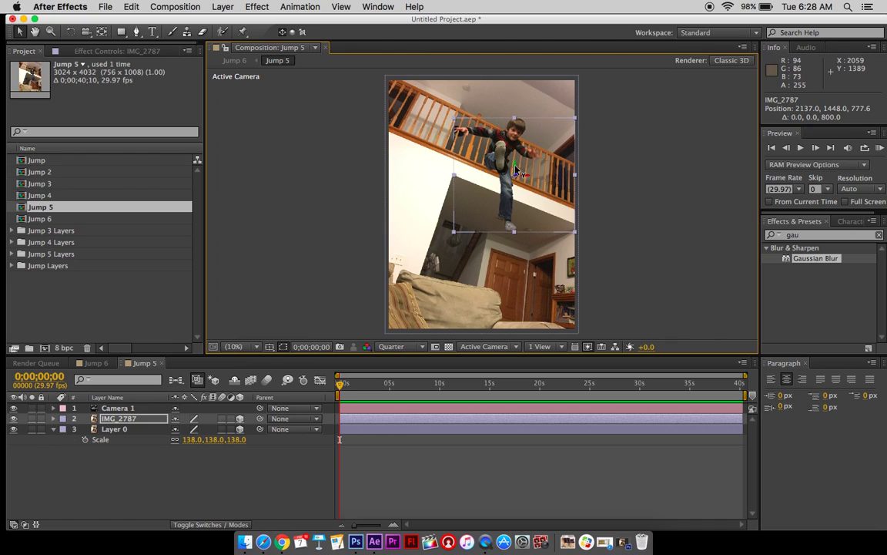
pyautogui.moveTo(516, 169); pyautogui.dragTo(456, 148)
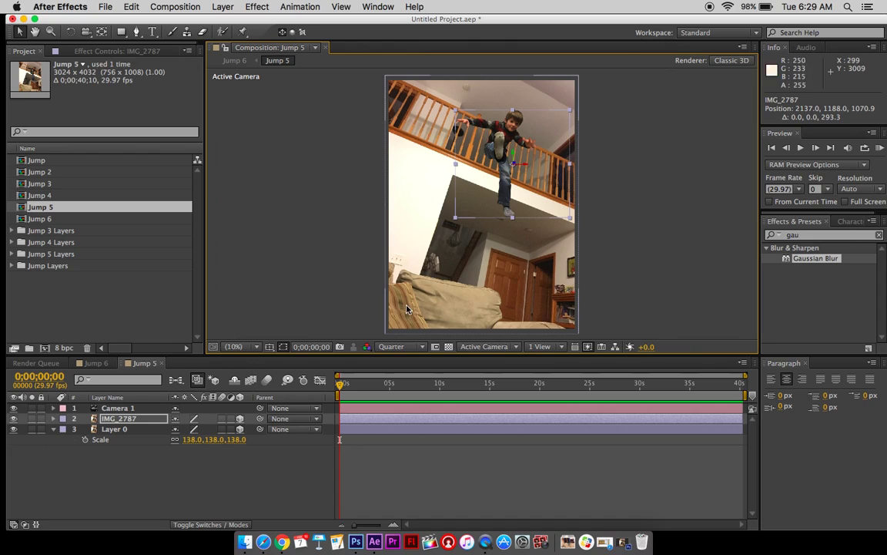
# Bring the Layer 0 background forward to position 1512.0, 2016.0, 1090.0
pyautogui.click(129, 431)
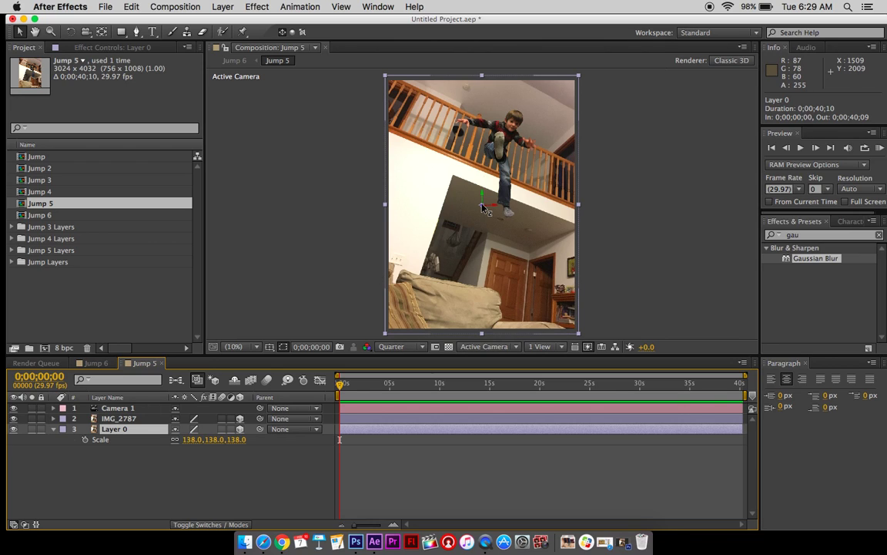
pyautogui.moveTo(483, 208)
pyautogui.mouseDown()
pyautogui.moveTo(518, 206)
pyautogui.moveTo(496, 205)
pyautogui.mouseUp()
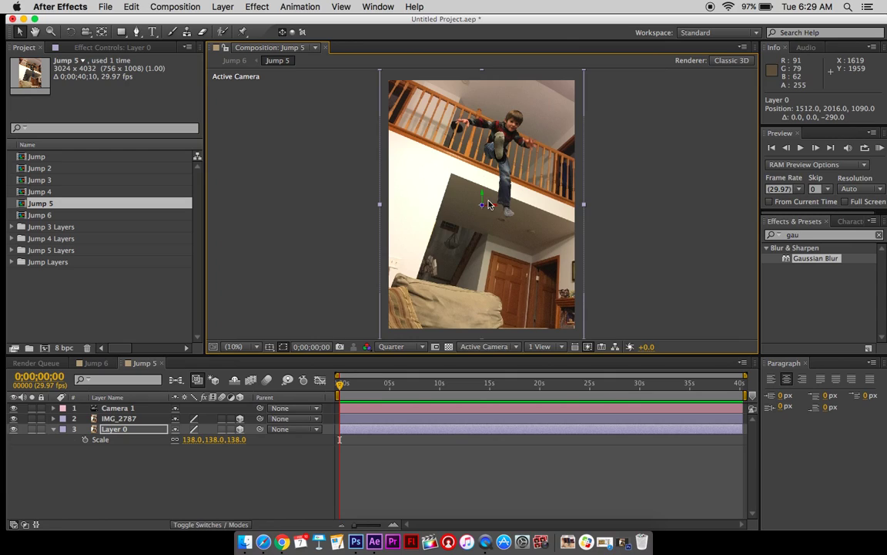
pyautogui.click(342, 385)
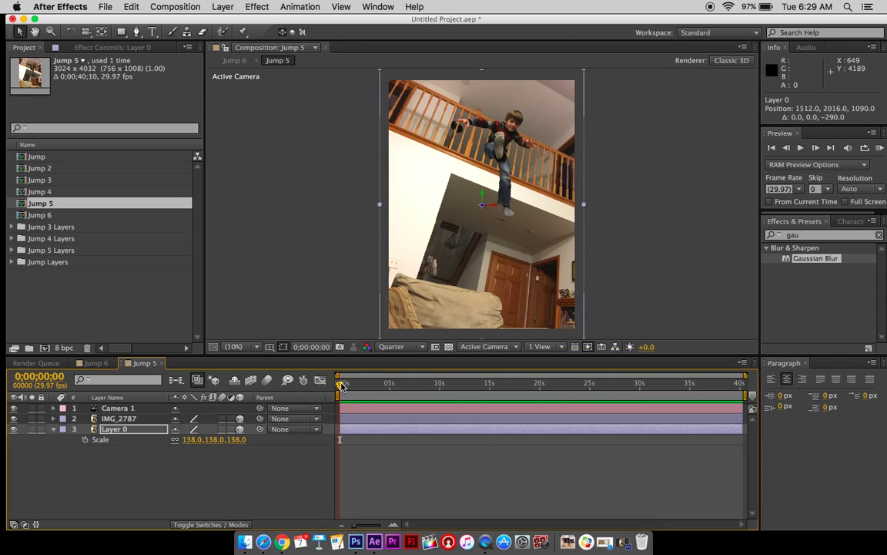
# Collapse the expanded IMG_2787 and Layer 0 properties in the timeline
pyautogui.click(53, 419)
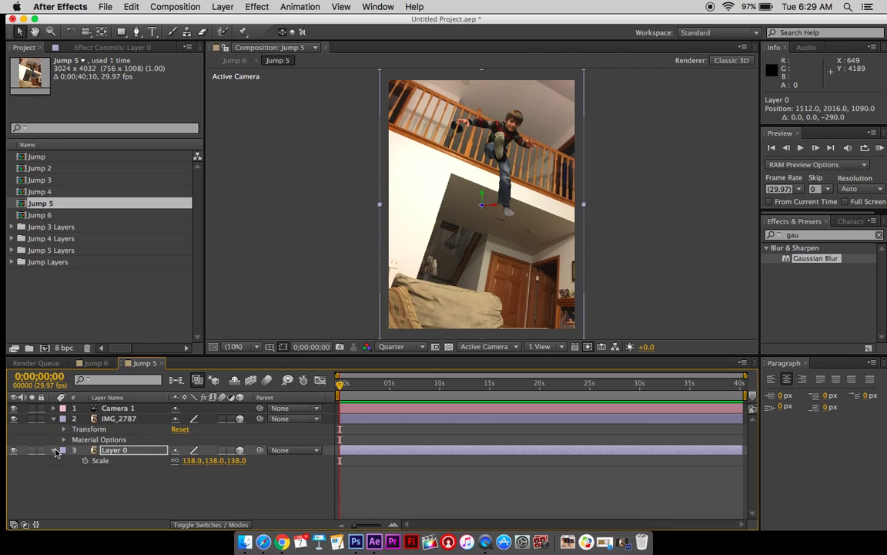
pyautogui.click(54, 451)
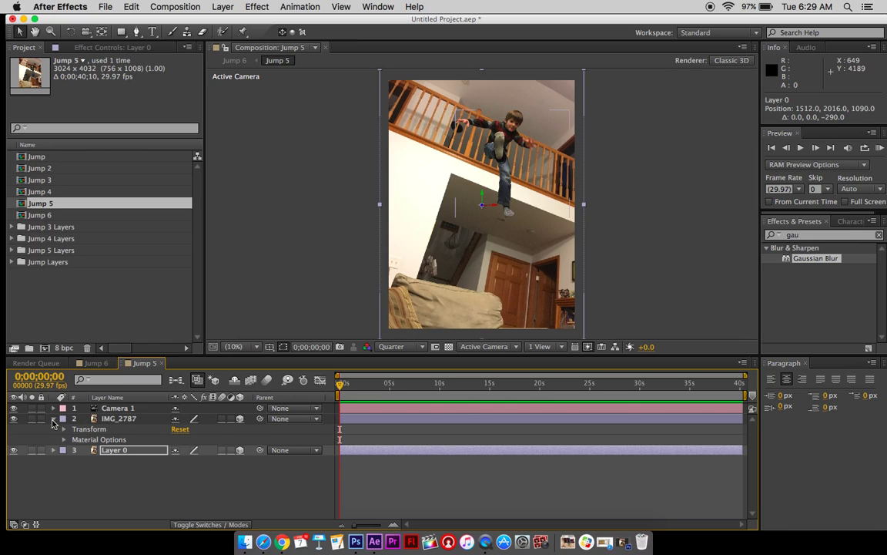
pyautogui.click(54, 419)
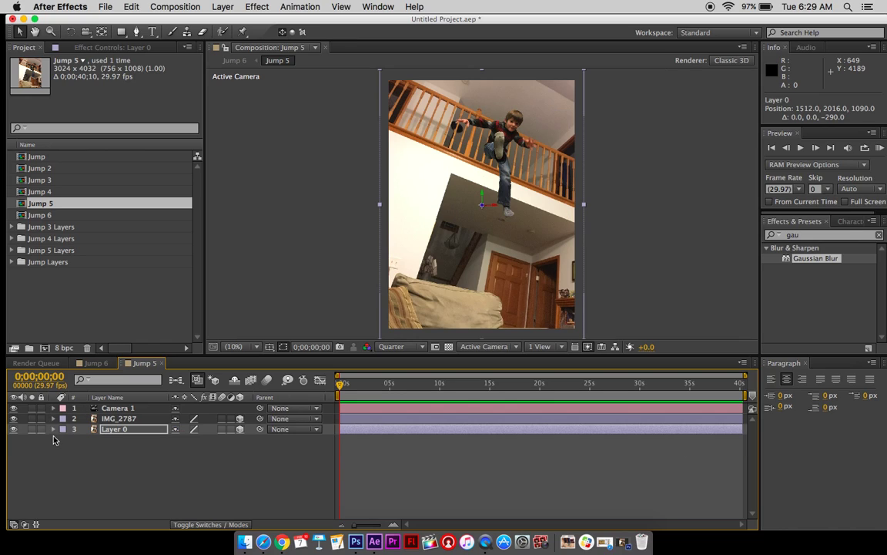
# Key both layers' starting Position at 0;00;00;00, then move the time to 0;00;09;29
pyautogui.click(110, 419)
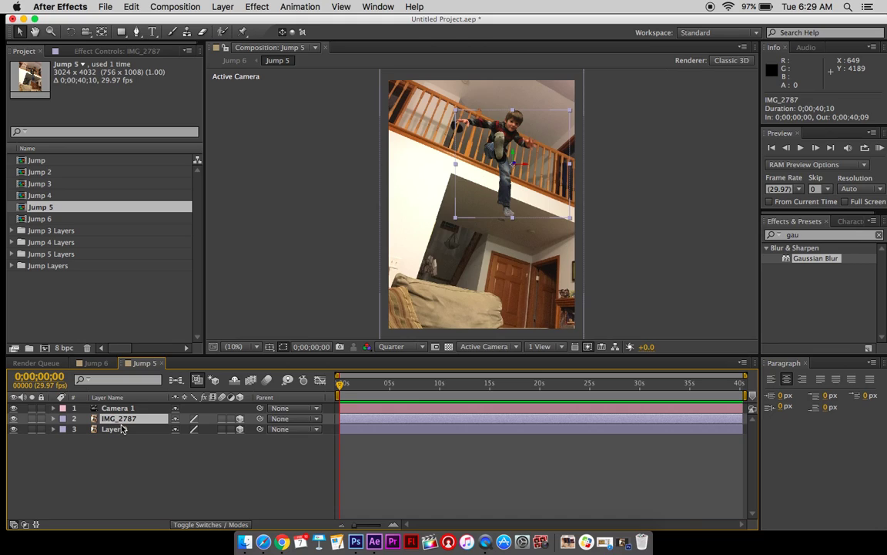
pyautogui.keyDown('shift'); pyautogui.click(126, 434); pyautogui.keyUp('shift')
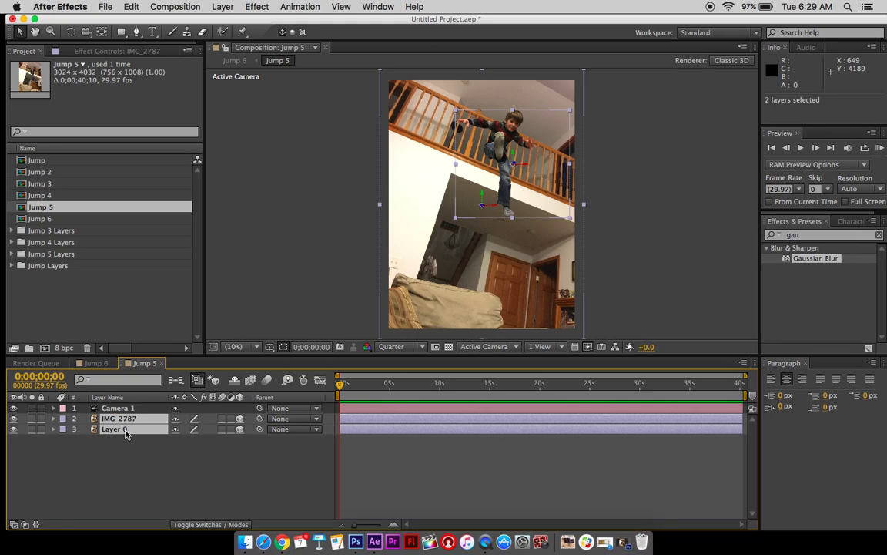
pyautogui.press('p')
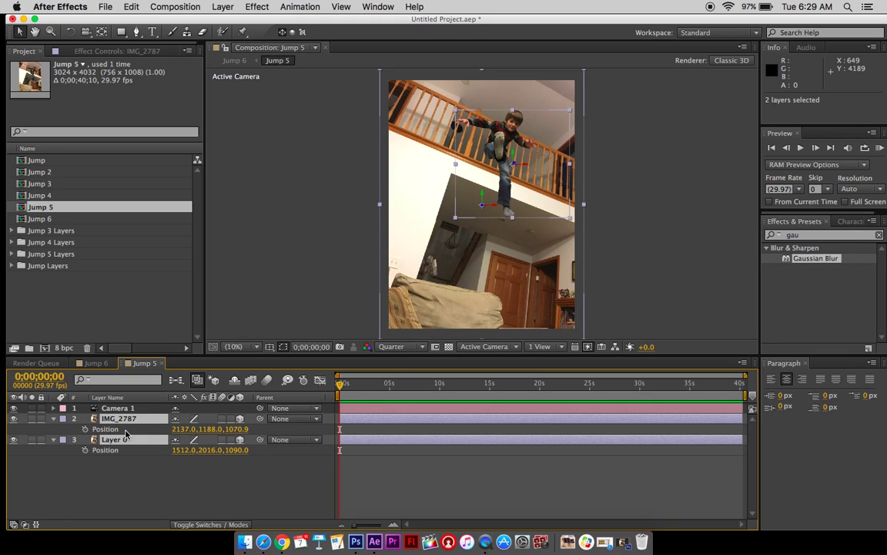
pyautogui.click(84, 429)
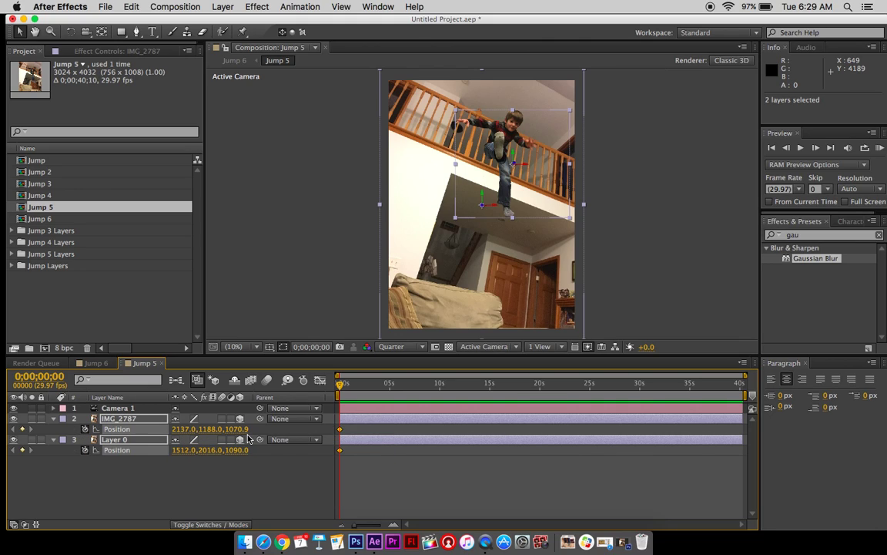
pyautogui.moveTo(340, 387); pyautogui.dragTo(441, 386)
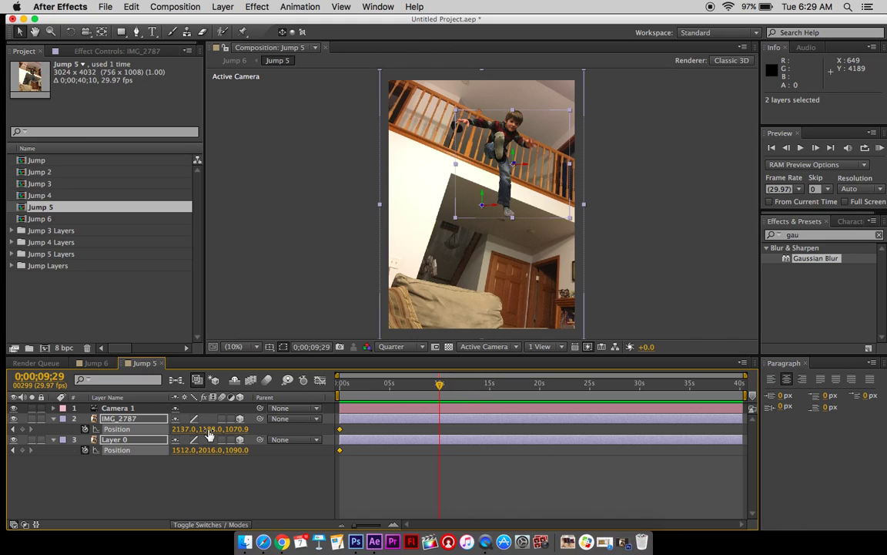
# Keyframe boy layer IMG_2787 forward and down to 2137, 1868, -839.9 at 0;00;09;29
pyautogui.click(123, 477)
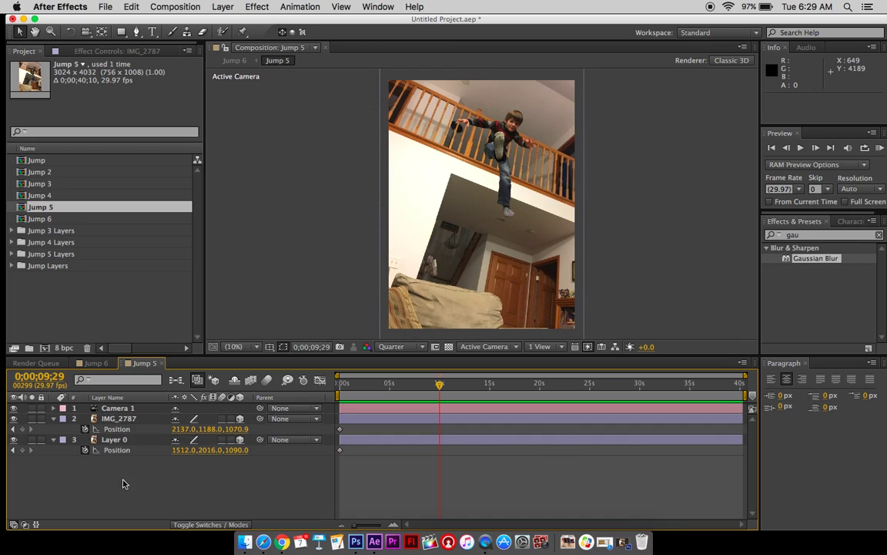
pyautogui.click(123, 419)
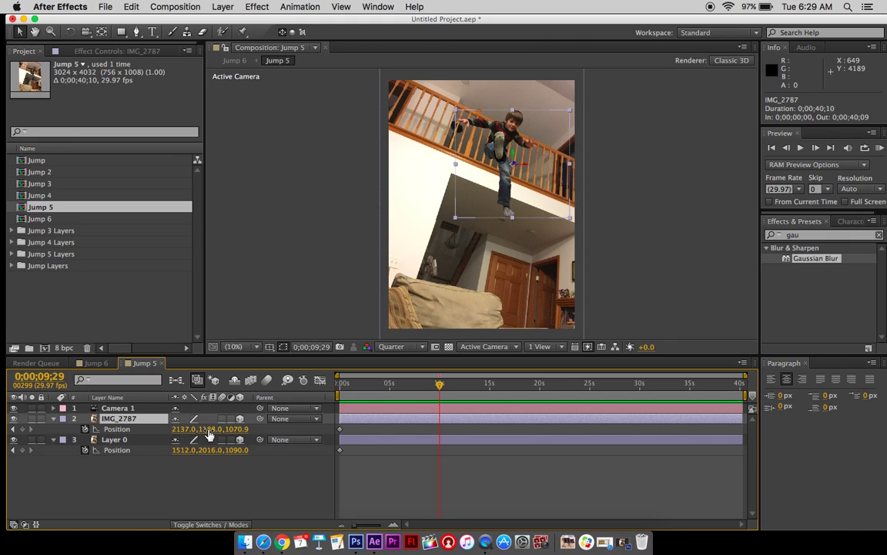
pyautogui.moveTo(236, 436); pyautogui.dragTo(2, 316)
pyautogui.moveTo(152, 387); pyautogui.dragTo(30, 424)
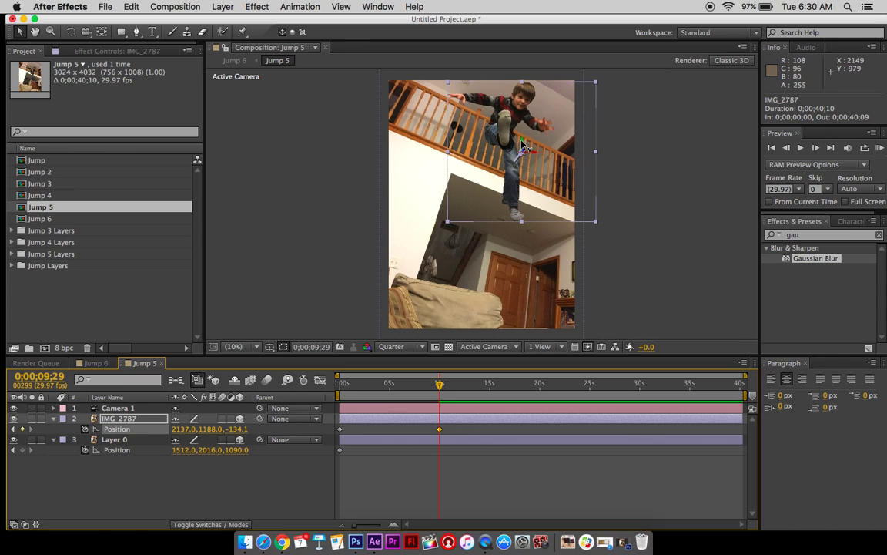
pyautogui.moveTo(522, 145); pyautogui.dragTo(573, 204)
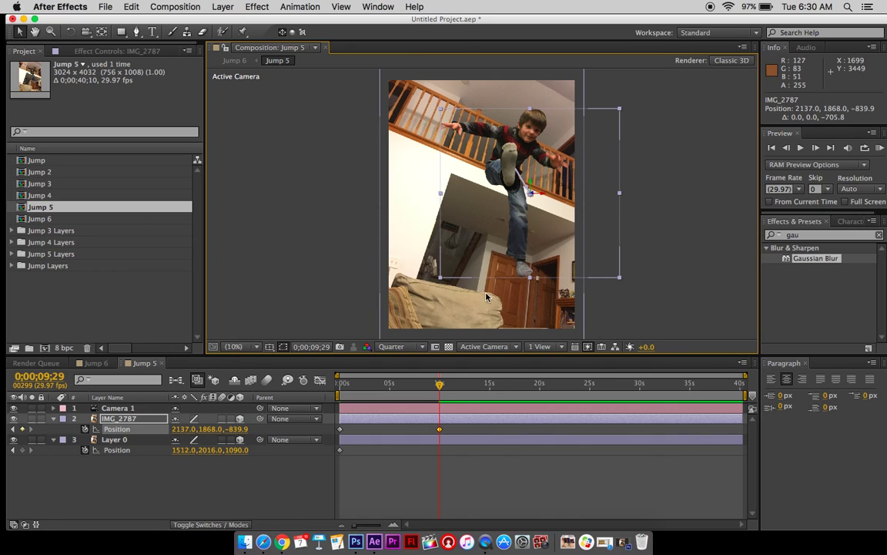
# Keyframe background Layer 0 deeper and slightly higher, at Position 1512, 1816, 1770
pyautogui.click(127, 442)
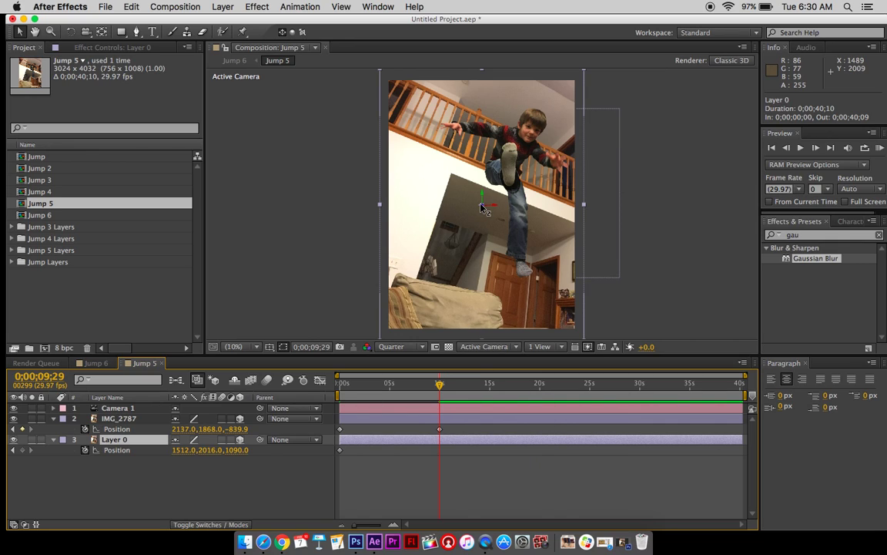
pyautogui.moveTo(483, 208); pyautogui.dragTo(452, 207)
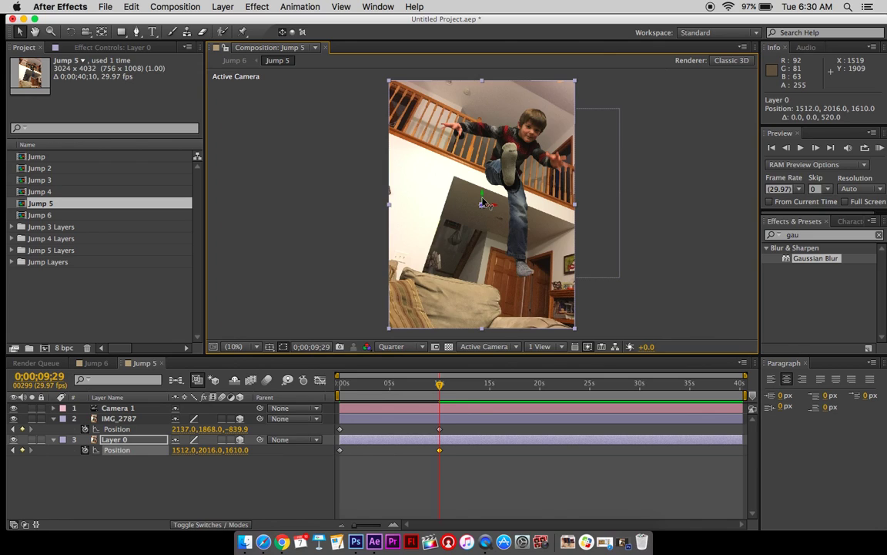
pyautogui.moveTo(482, 202); pyautogui.dragTo(368, 206)
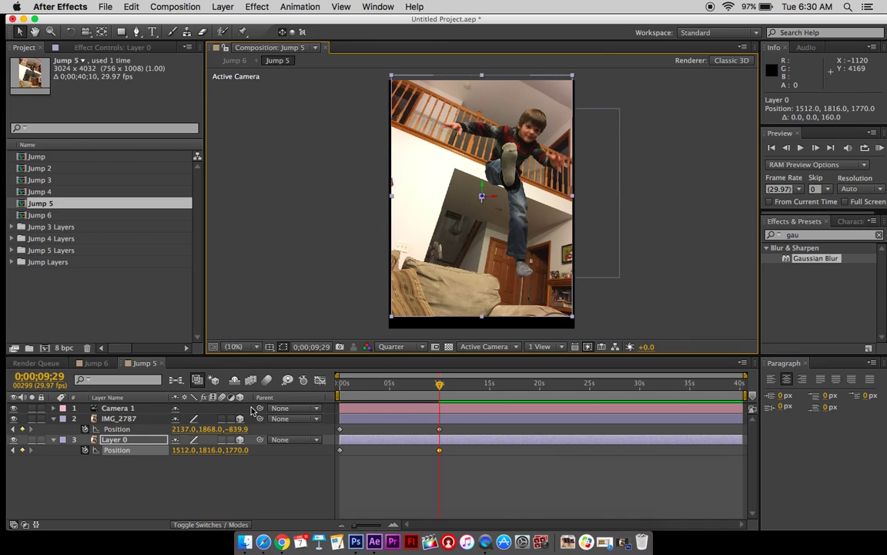
# Scale Layer 0 up to 156% so it fills the frame, then return to the composition start
pyautogui.press('s')
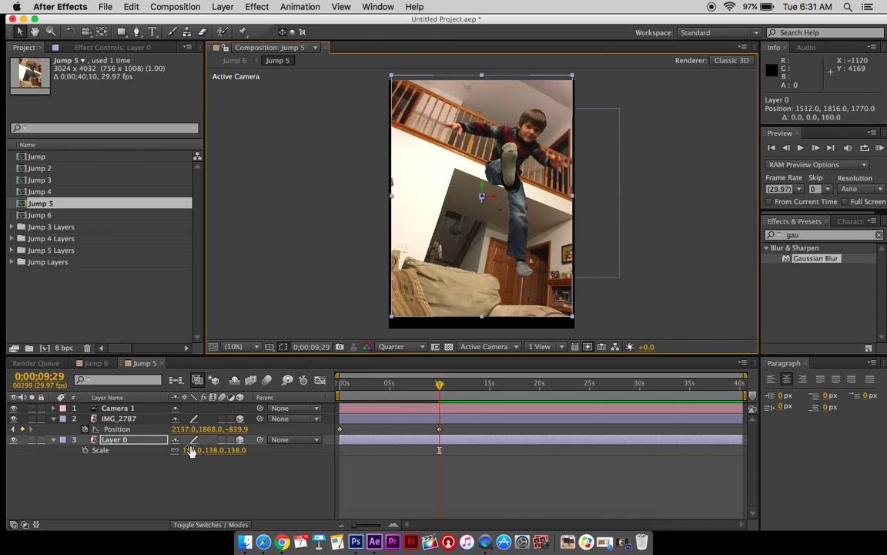
pyautogui.moveTo(192, 454); pyautogui.dragTo(201, 450)
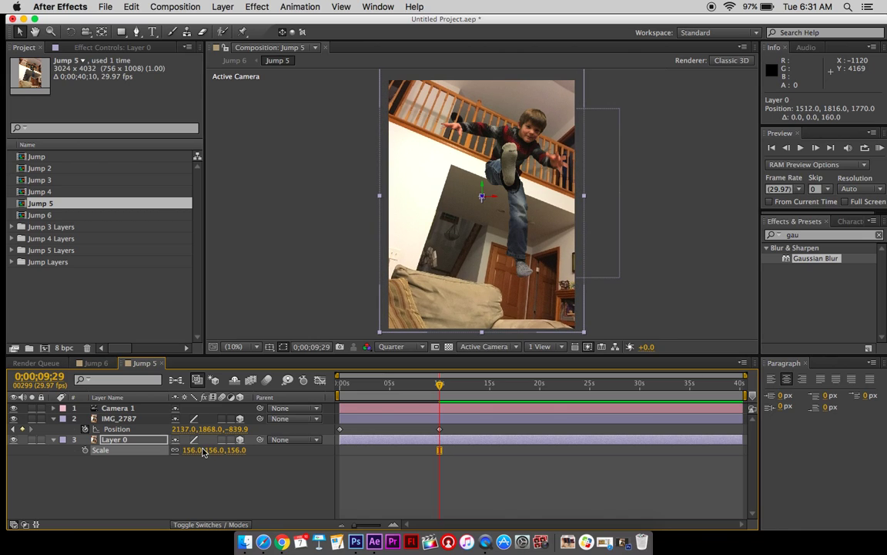
pyautogui.moveTo(441, 388)
pyautogui.mouseDown()
pyautogui.moveTo(327, 384)
pyautogui.moveTo(451, 393)
pyautogui.moveTo(273, 373)
pyautogui.moveTo(475, 383)
pyautogui.moveTo(444, 383)
pyautogui.mouseUp()
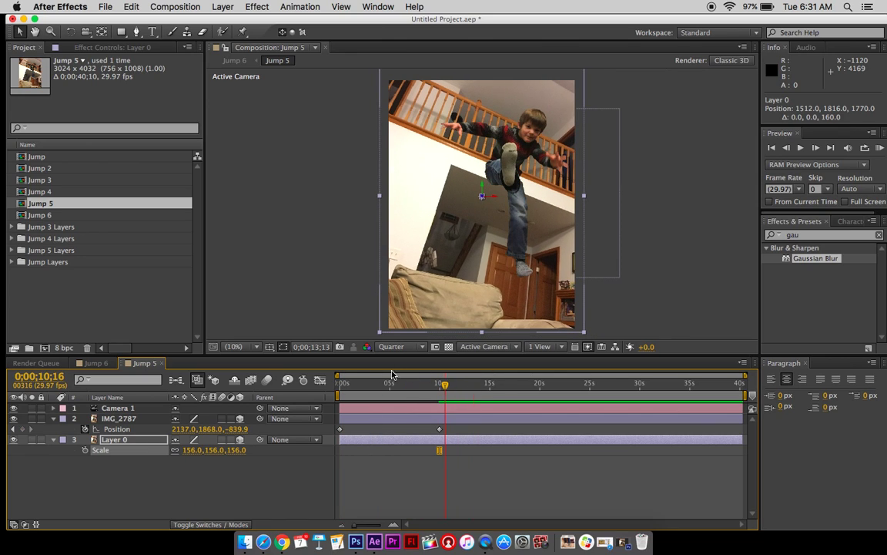
pyautogui.moveTo(391, 375); pyautogui.dragTo(289, 368)
pyautogui.moveTo(346, 374)
pyautogui.mouseDown()
pyautogui.moveTo(363, 377)
pyautogui.moveTo(335, 376)
pyautogui.mouseUp()
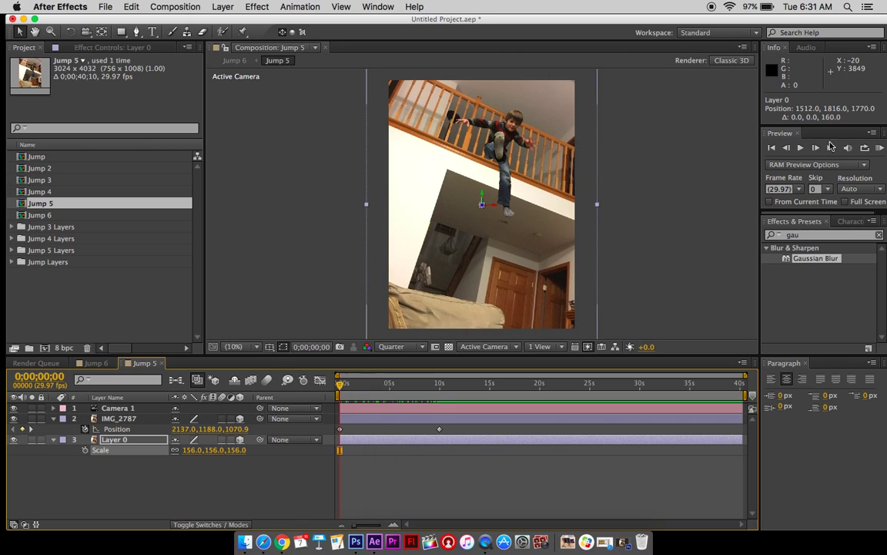
pyautogui.click(880, 148)
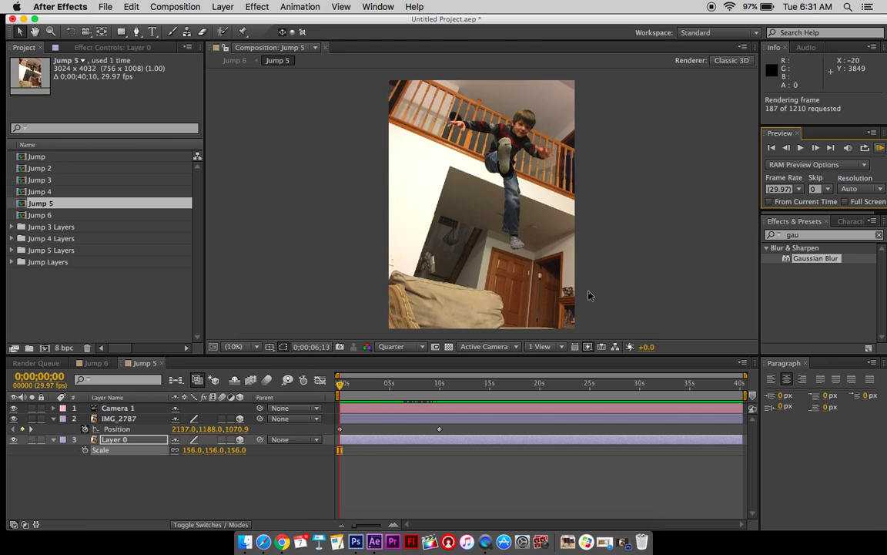
pyautogui.click(435, 405)
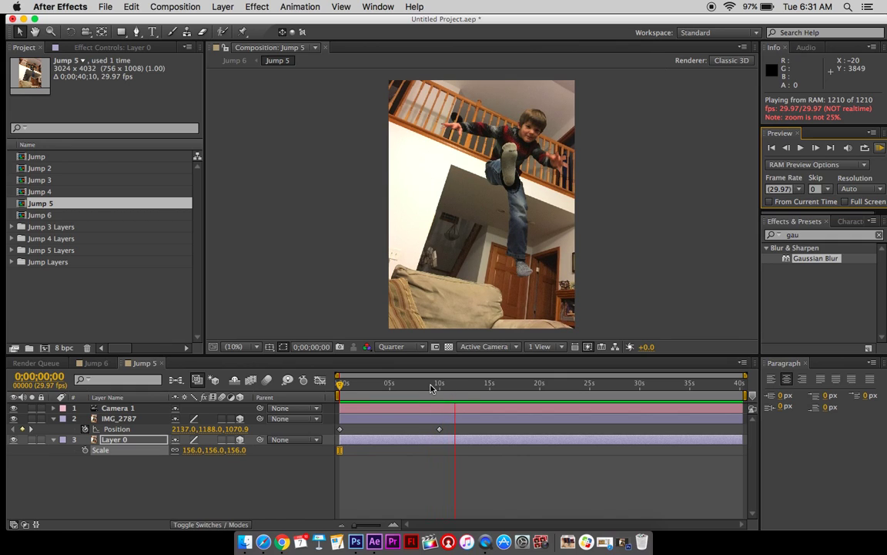
pyautogui.press('space')
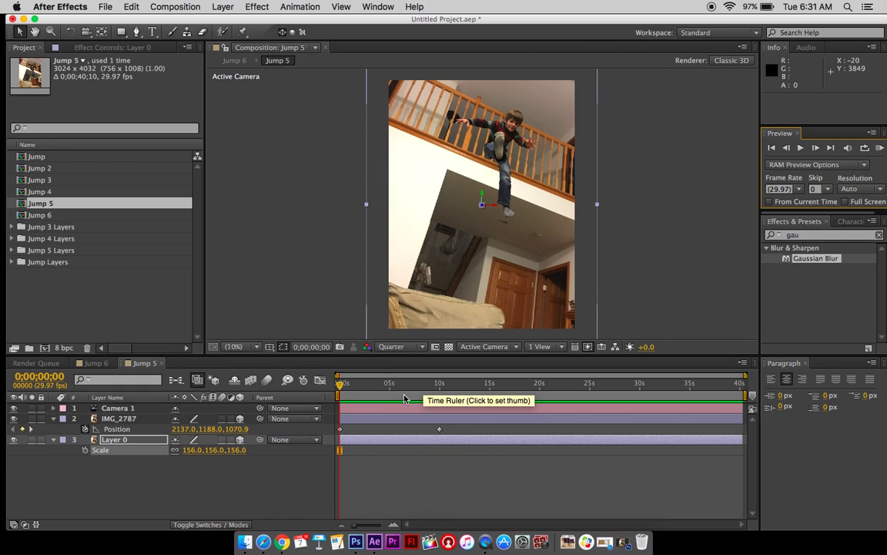
# Move both layers' ending Position keyframes to 0;00;01;16 and RAM-preview the faster animation
pyautogui.click(53, 418)
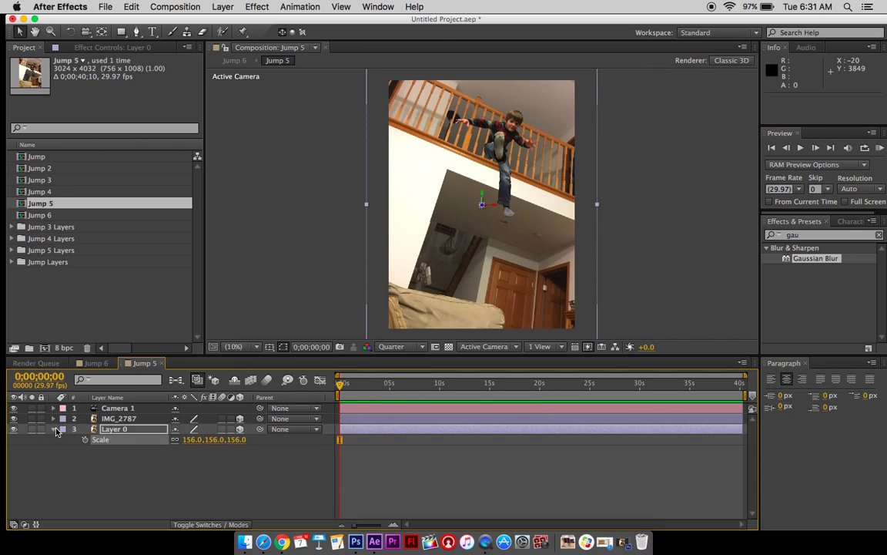
pyautogui.click(54, 429)
pyautogui.click(108, 418)
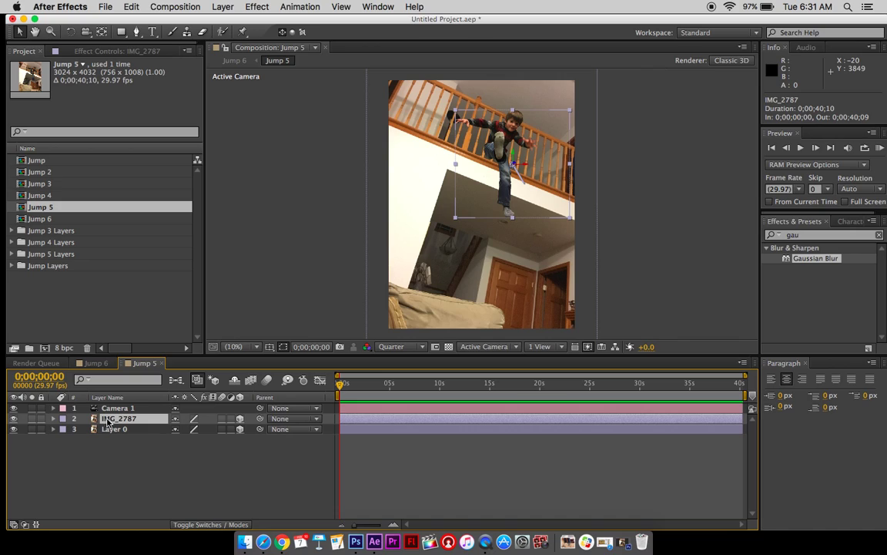
pyautogui.keyDown('shift'); pyautogui.click(110, 429); pyautogui.keyUp('shift')
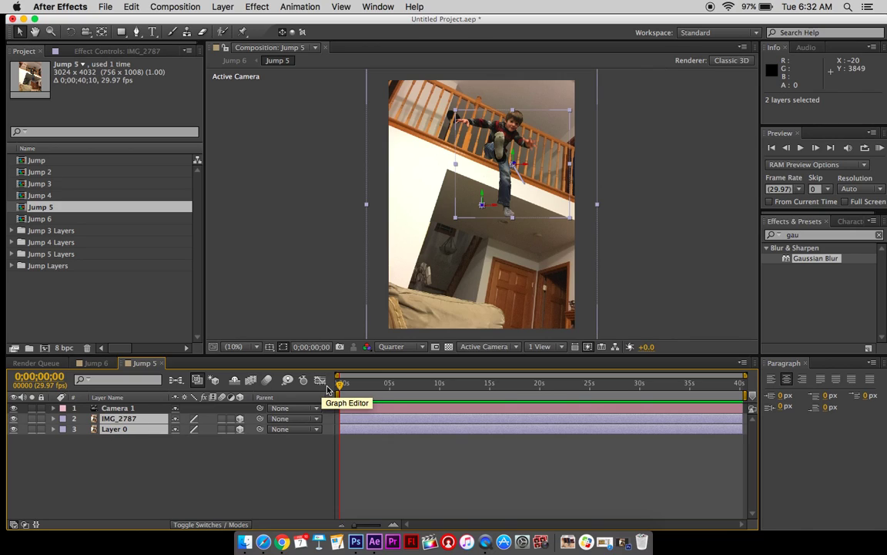
pyautogui.press('p')
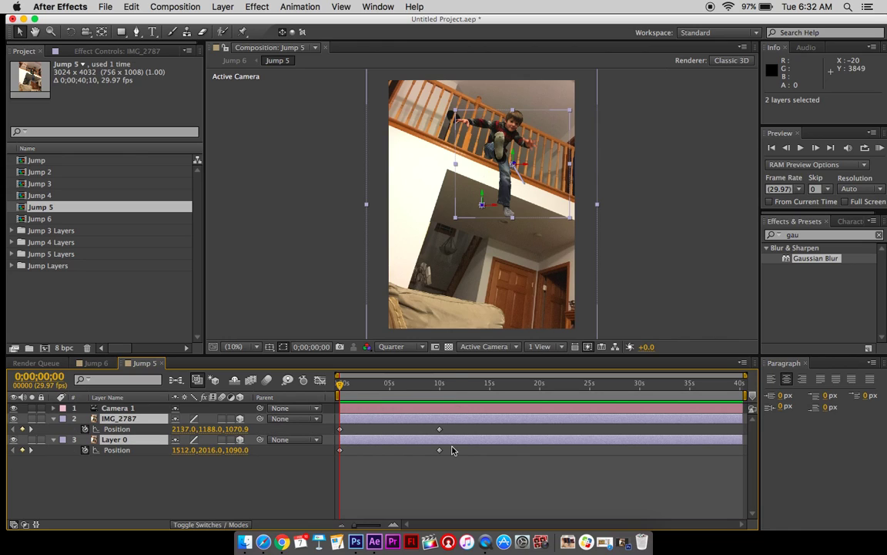
pyautogui.moveTo(448, 461); pyautogui.dragTo(370, 430)
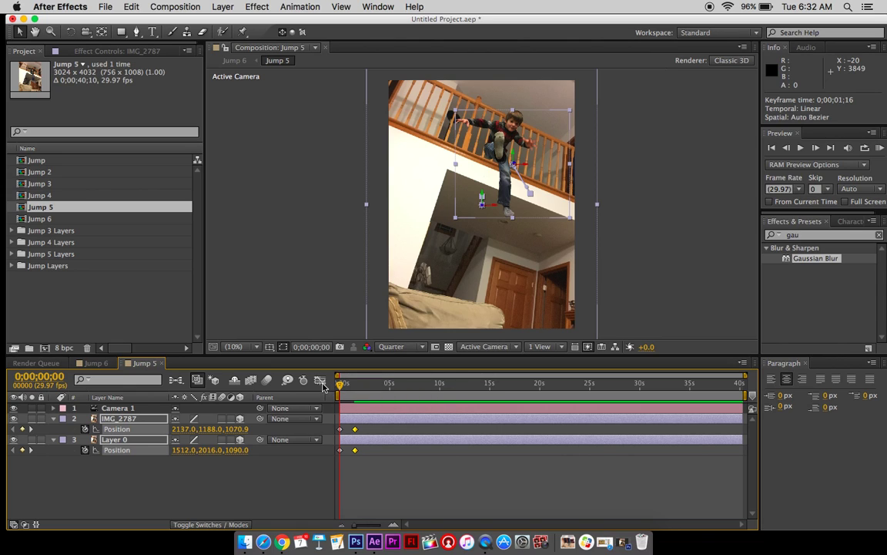
pyautogui.click(880, 148)
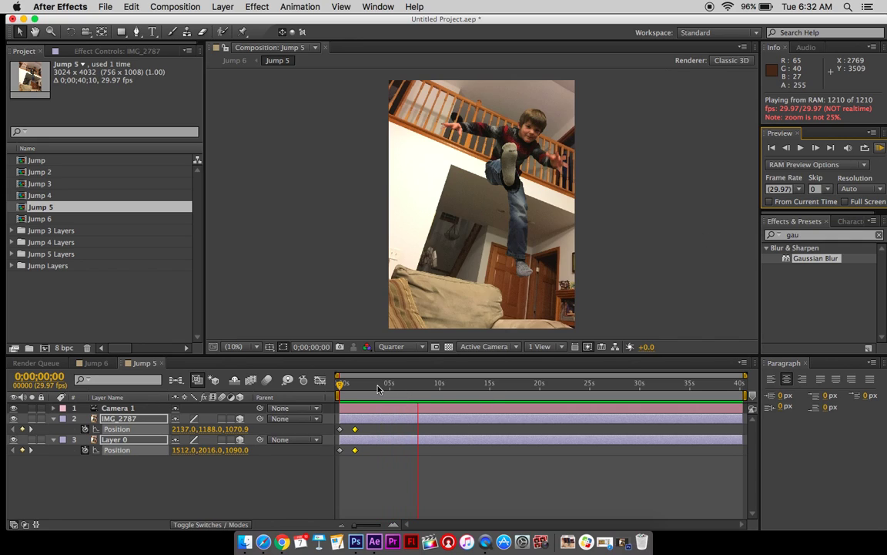
pyautogui.press('space')
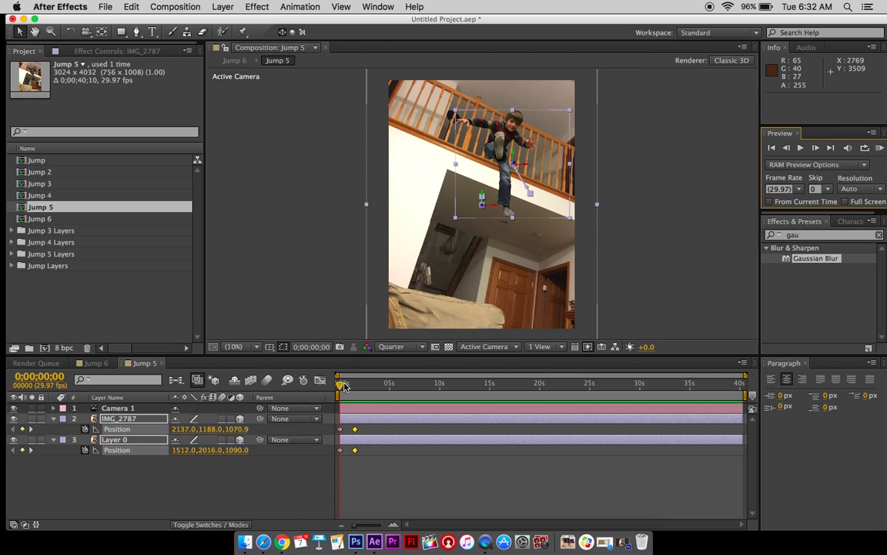
pyautogui.moveTo(344, 385)
pyautogui.mouseDown()
pyautogui.moveTo(374, 385)
pyautogui.moveTo(326, 390)
pyautogui.moveTo(370, 389)
pyautogui.moveTo(333, 392)
pyautogui.moveTo(353, 392)
pyautogui.mouseUp()
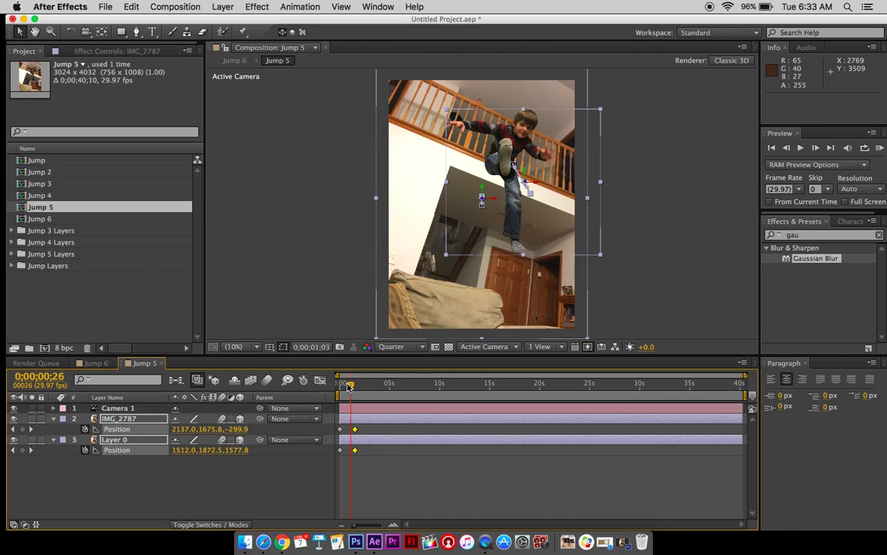
pyautogui.moveTo(349, 388); pyautogui.dragTo(316, 388)
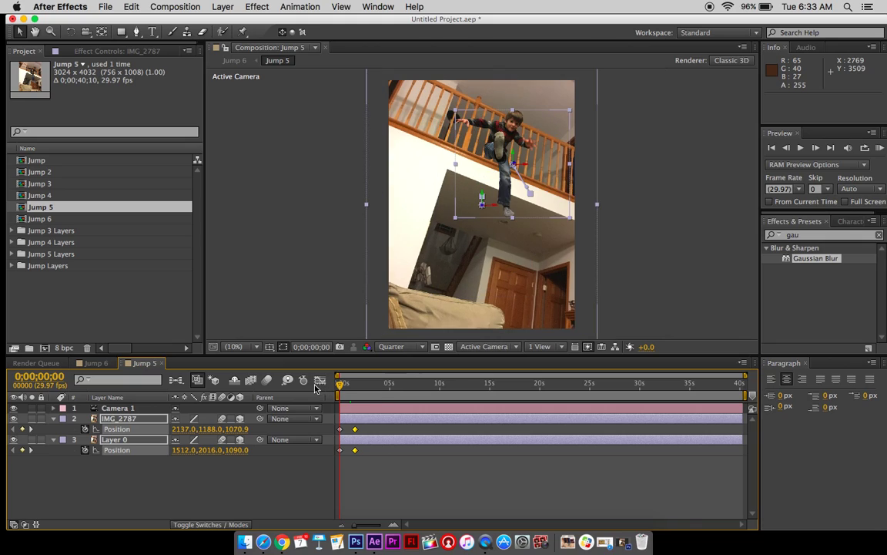